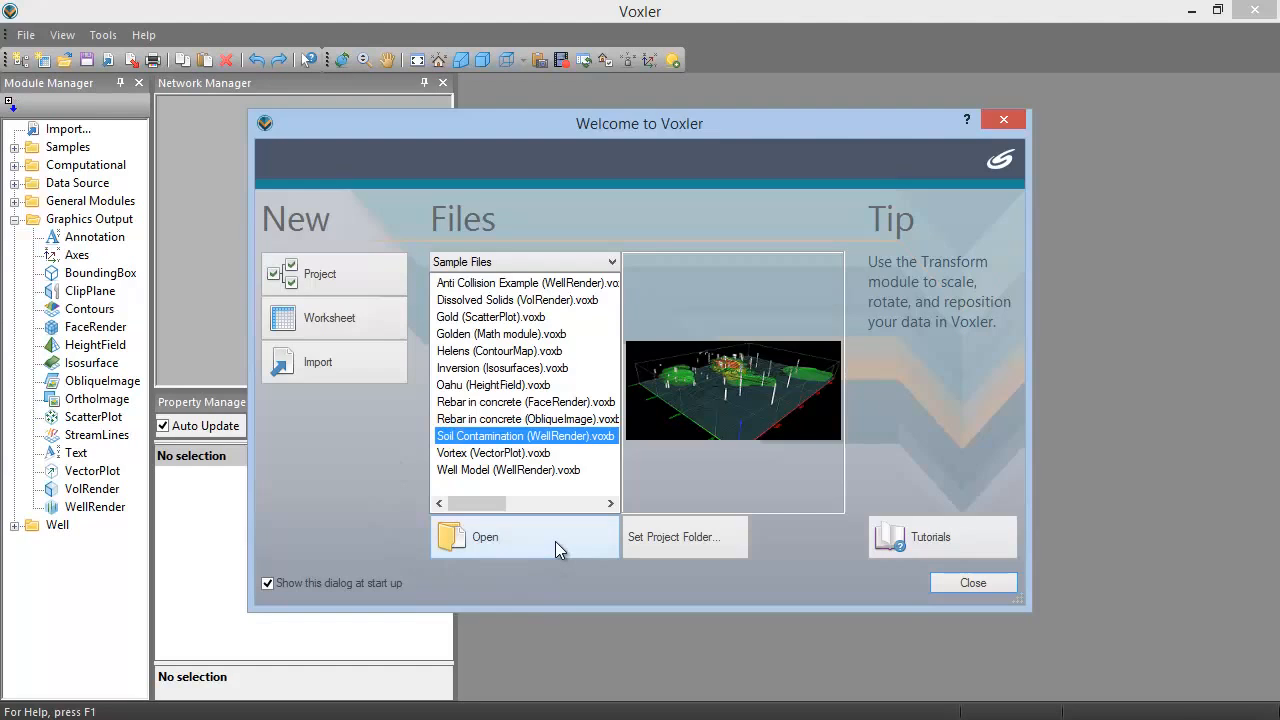
Step: Open the Soil Contamination (WellRender) sample project and open the Soil Contamination.dat module's worksheet for editing
{"action": "left_click", "coordinate": [555, 541]}
{"action": "left_click_drag", "start_coordinate": [375, 376], "coordinate": [258, 376]}
{"action": "left_click", "coordinate": [242, 178]}
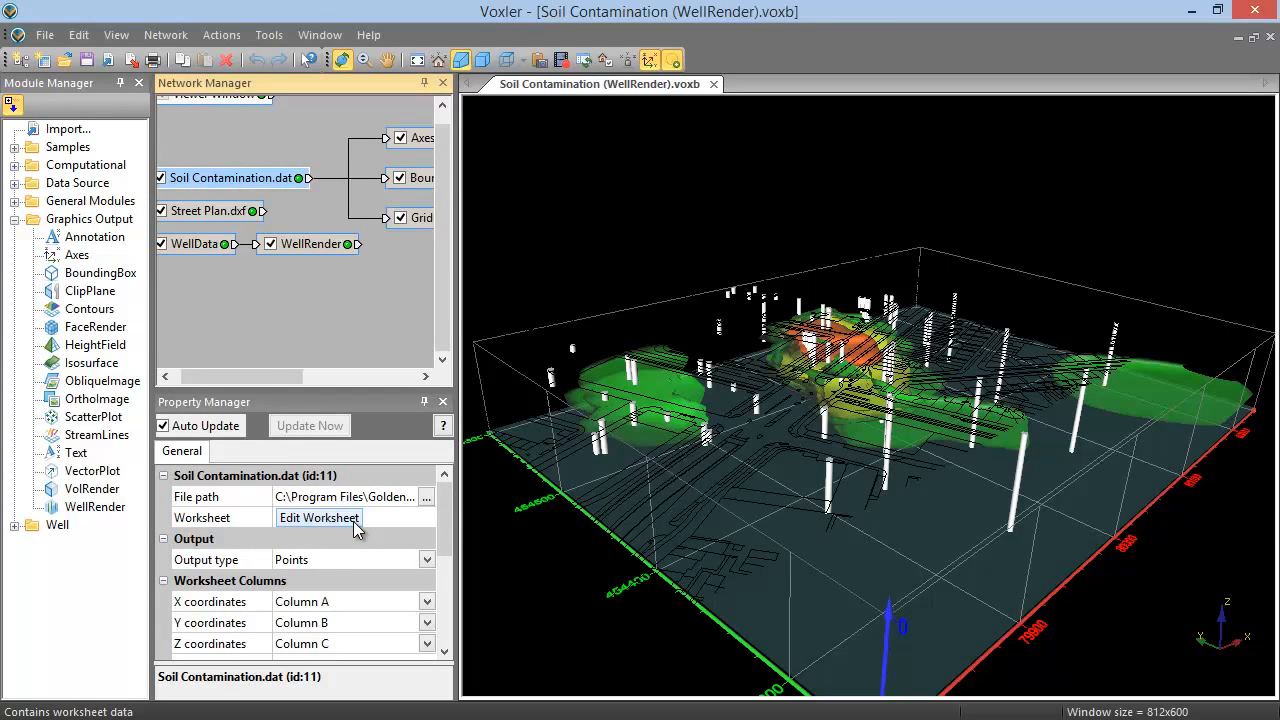
{"action": "left_click", "coordinate": [318, 518]}
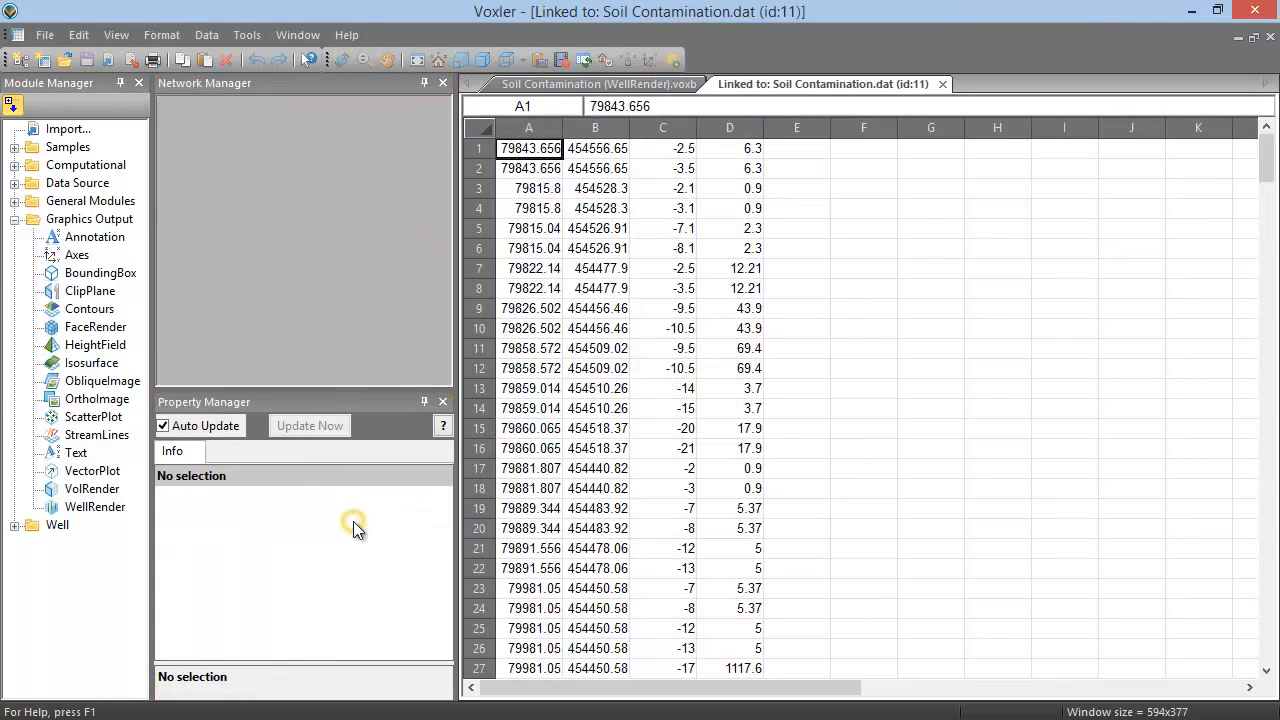
Step: Auto-hide the Property Manager, Network Manager and Module Manager to make room for the worksheet
{"action": "left_click", "coordinate": [422, 402]}
{"action": "left_click", "coordinate": [446, 83]}
{"action": "left_click", "coordinate": [142, 83]}
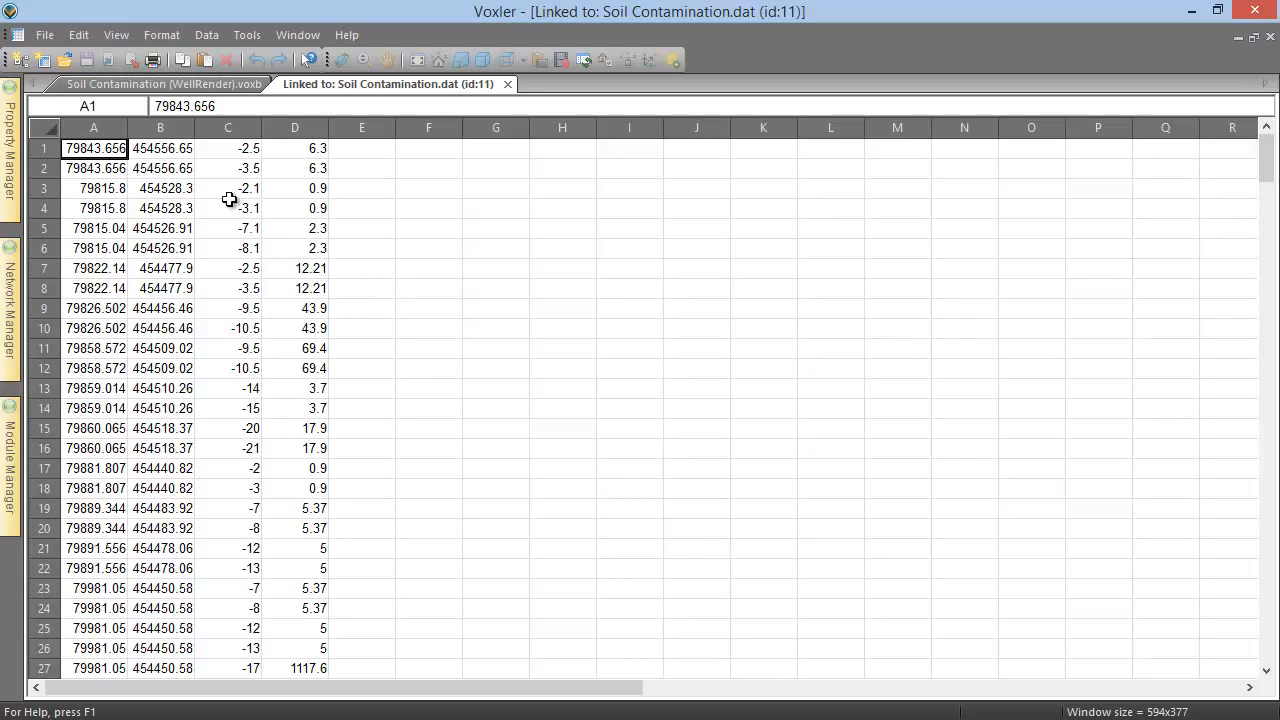
Step: Open the Anti collision data.xlsx file from the Samples folder
{"action": "left_click", "coordinate": [56, 36]}
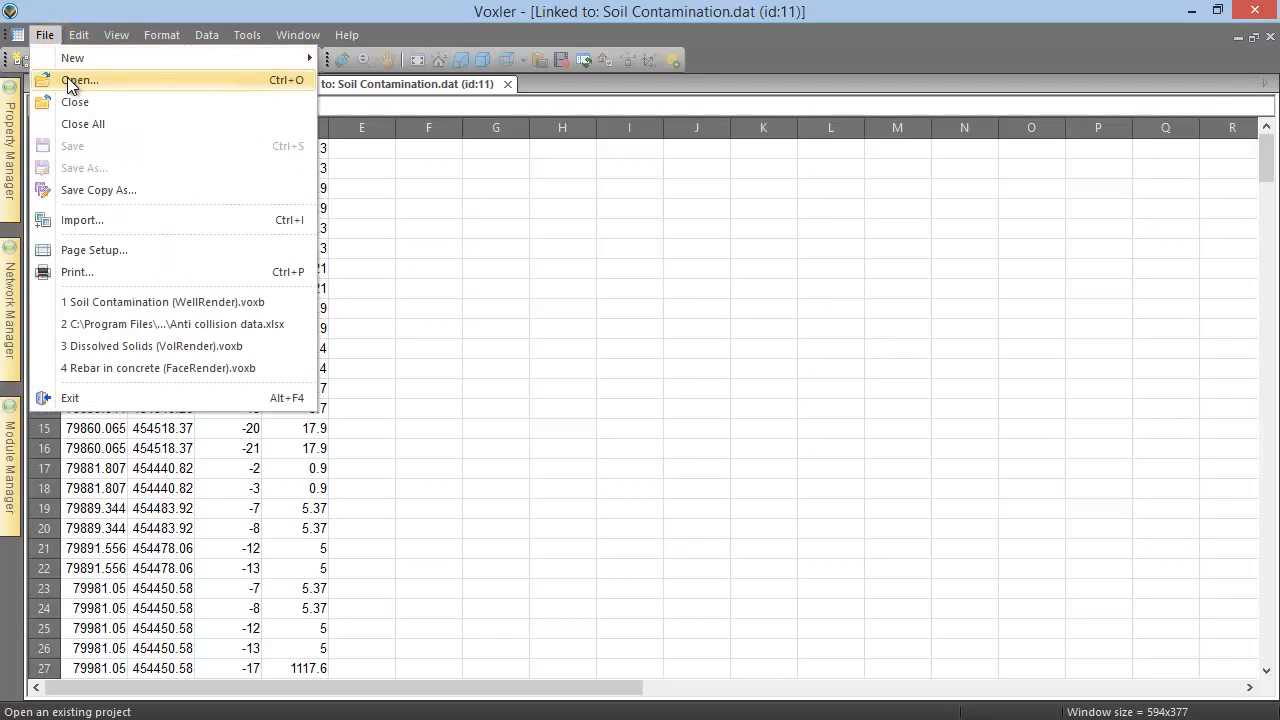
{"action": "left_click", "coordinate": [132, 83]}
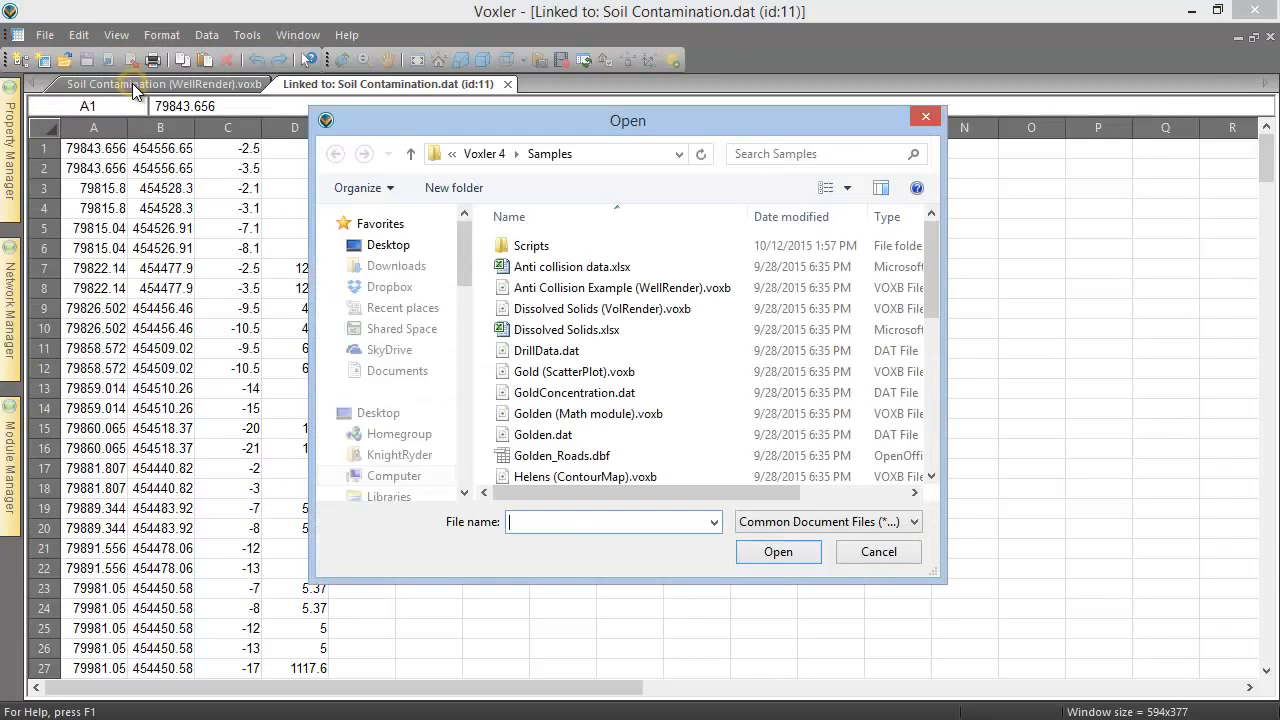
{"action": "left_click", "coordinate": [730, 267]}
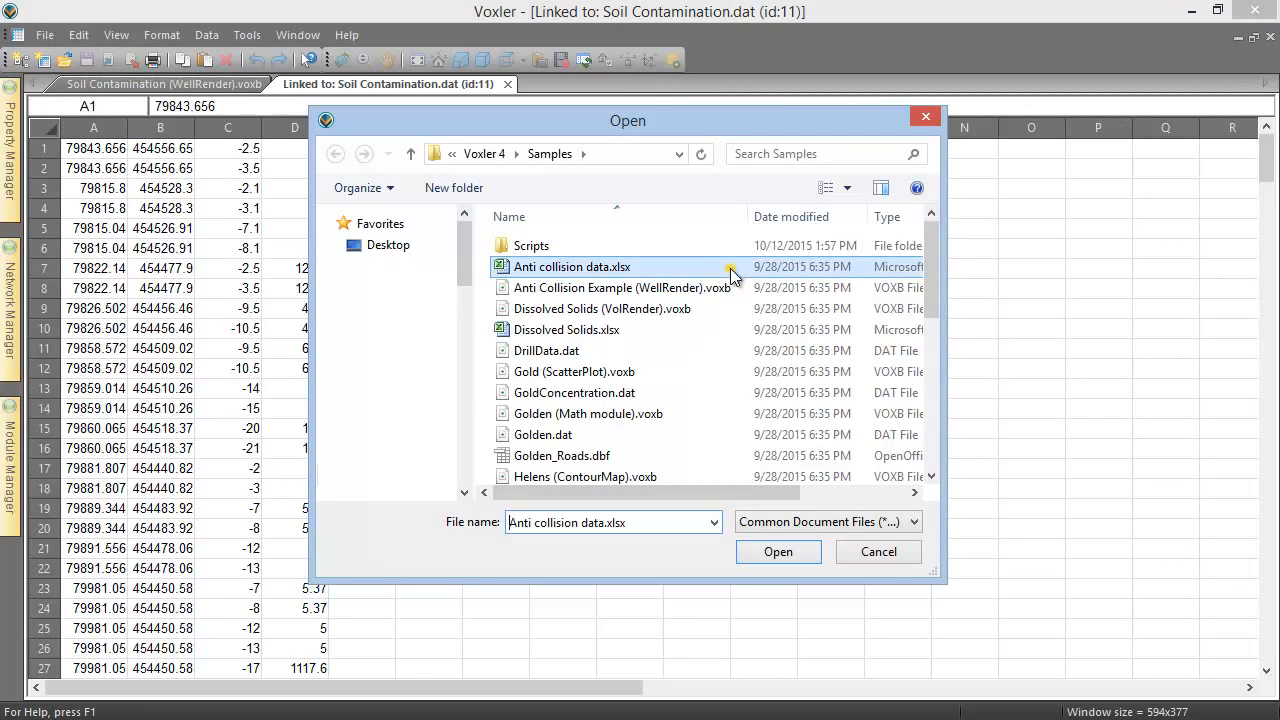
{"action": "left_click", "coordinate": [768, 559]}
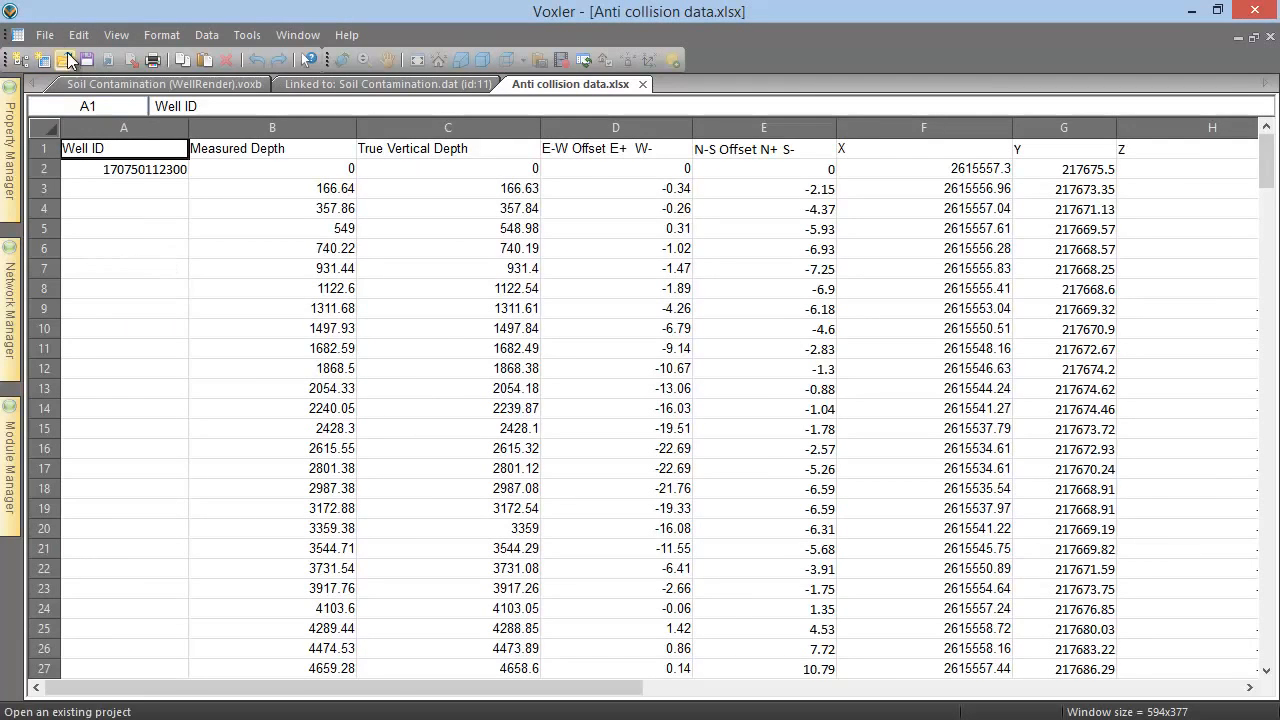
Step: Create a new blank worksheet
{"action": "left_click", "coordinate": [45, 34]}
{"action": "mouse_move", "coordinate": [242, 55]}
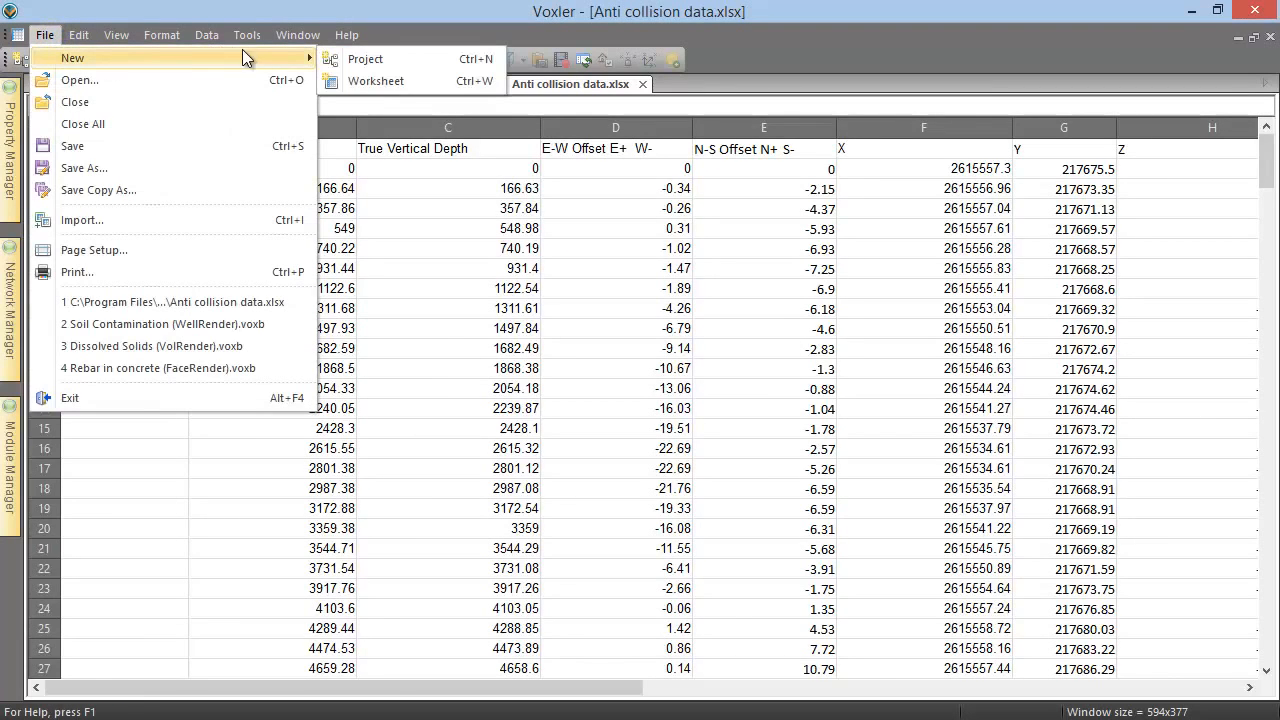
{"action": "left_click", "coordinate": [418, 87]}
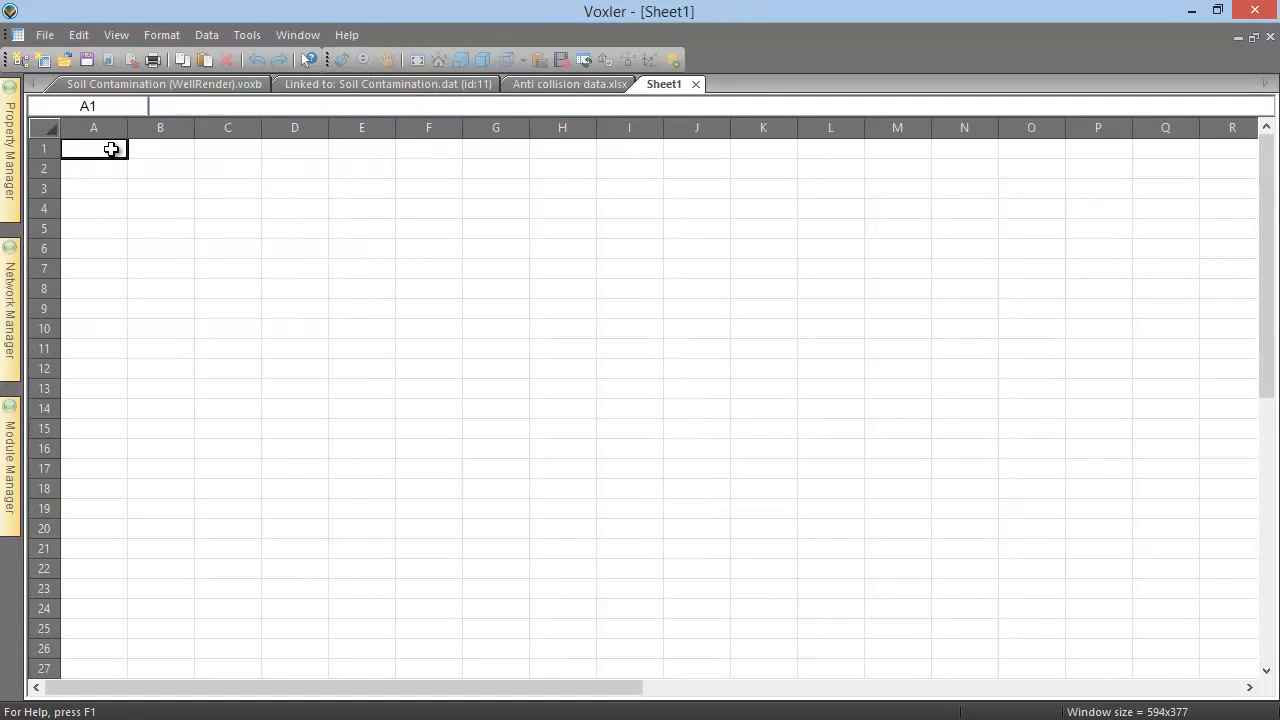
Step: Enter the column headings x, y, z and c in cells A1 to D1
{"action": "type", "text": "x"}
{"action": "key", "text": "Tab"}
{"action": "type", "text": "y"}
{"action": "key", "text": "Tab"}
{"action": "type", "text": "z"}
{"action": "key", "text": "Tab"}
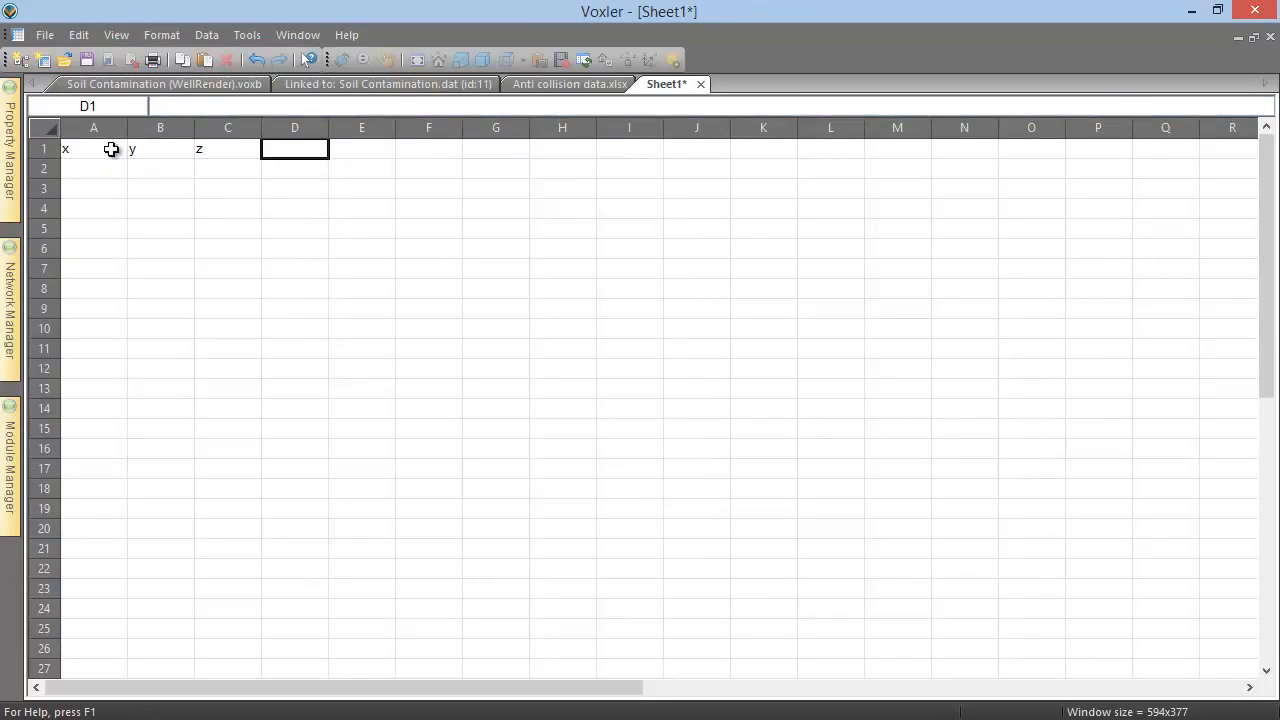
{"action": "type", "text": "c"}
{"action": "key", "text": "Return"}
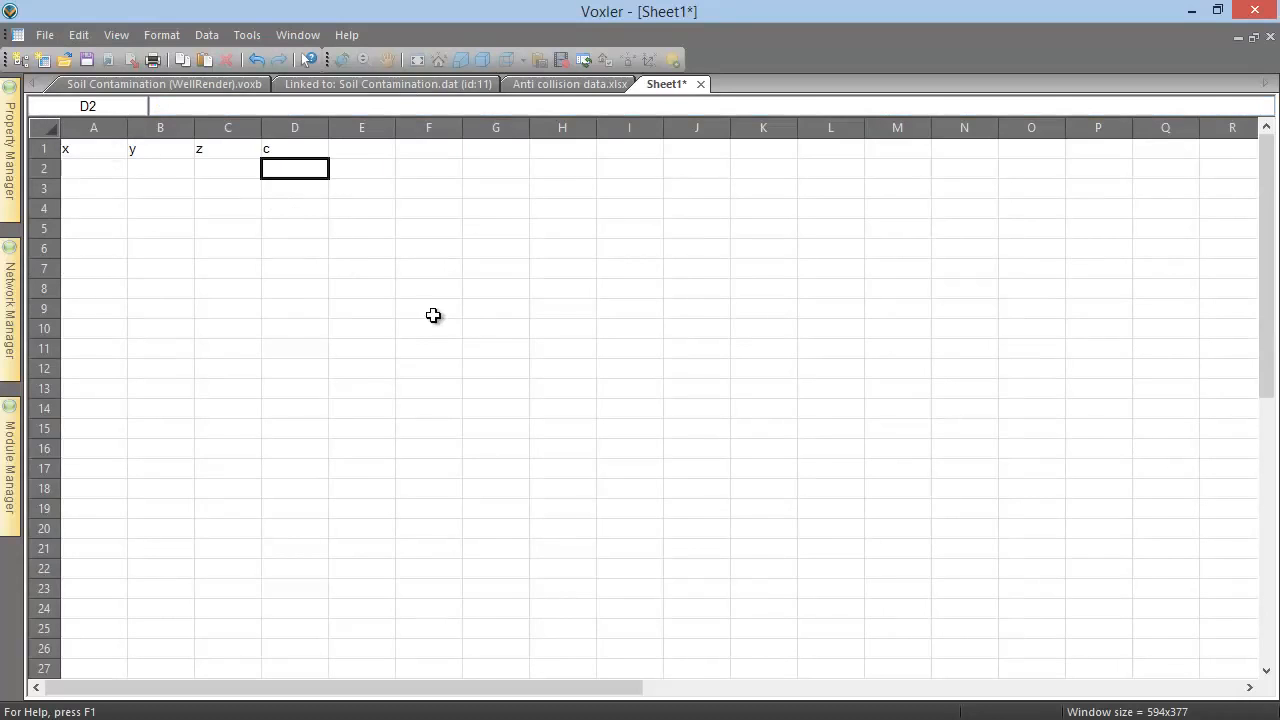
Step: Import Dissolved Solids.xlsx from the Samples folder into the new worksheet, starting at cell A2
{"action": "left_click", "coordinate": [97, 175]}
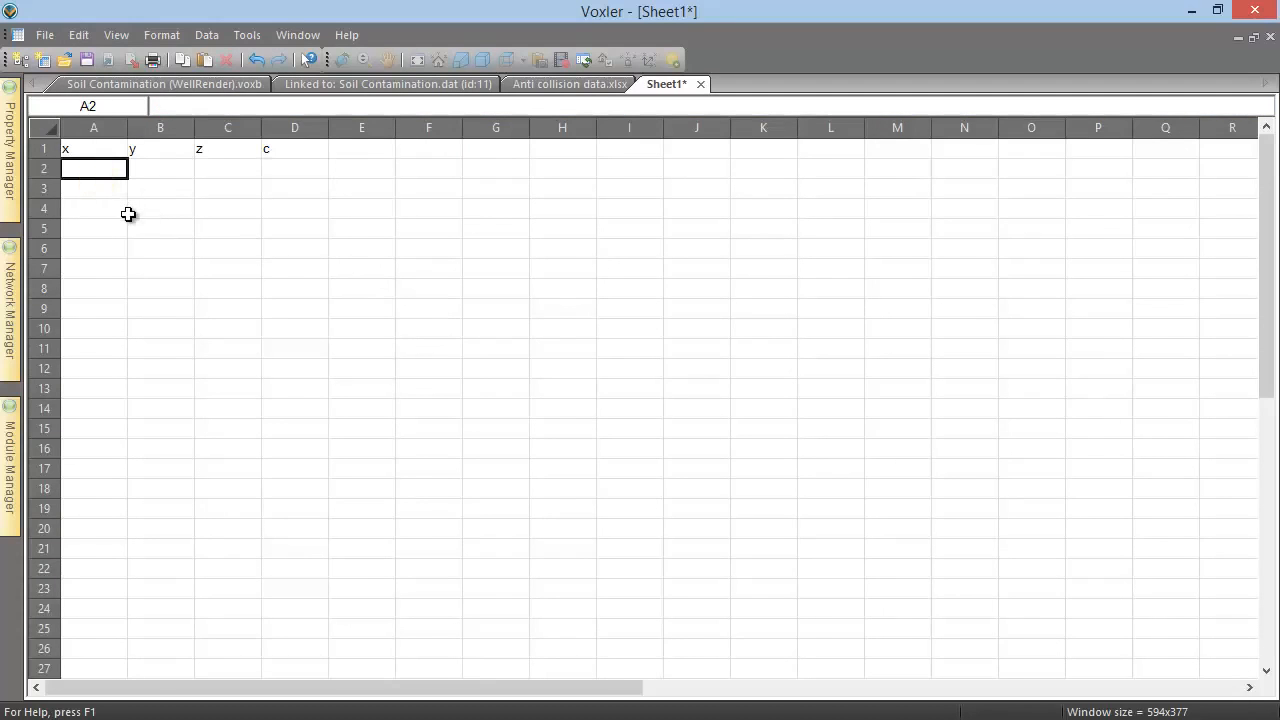
{"action": "left_click", "coordinate": [47, 36]}
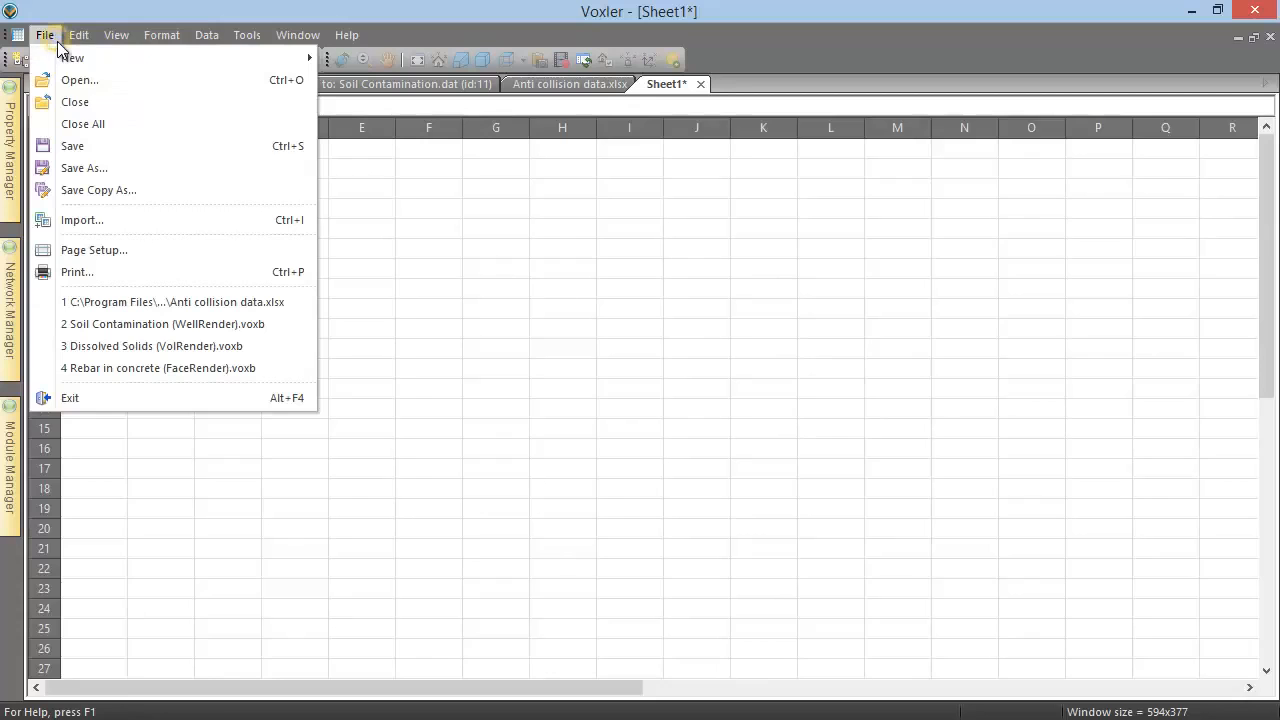
{"action": "left_click", "coordinate": [150, 221]}
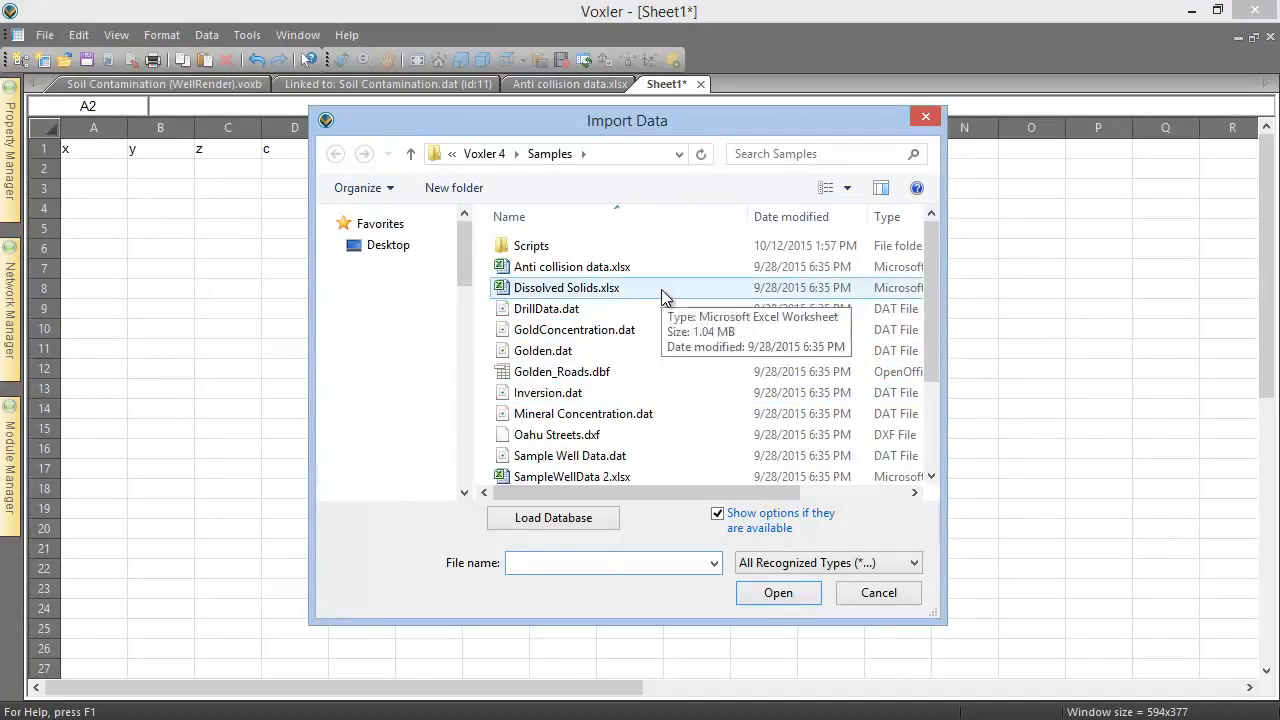
{"action": "left_click", "coordinate": [661, 289]}
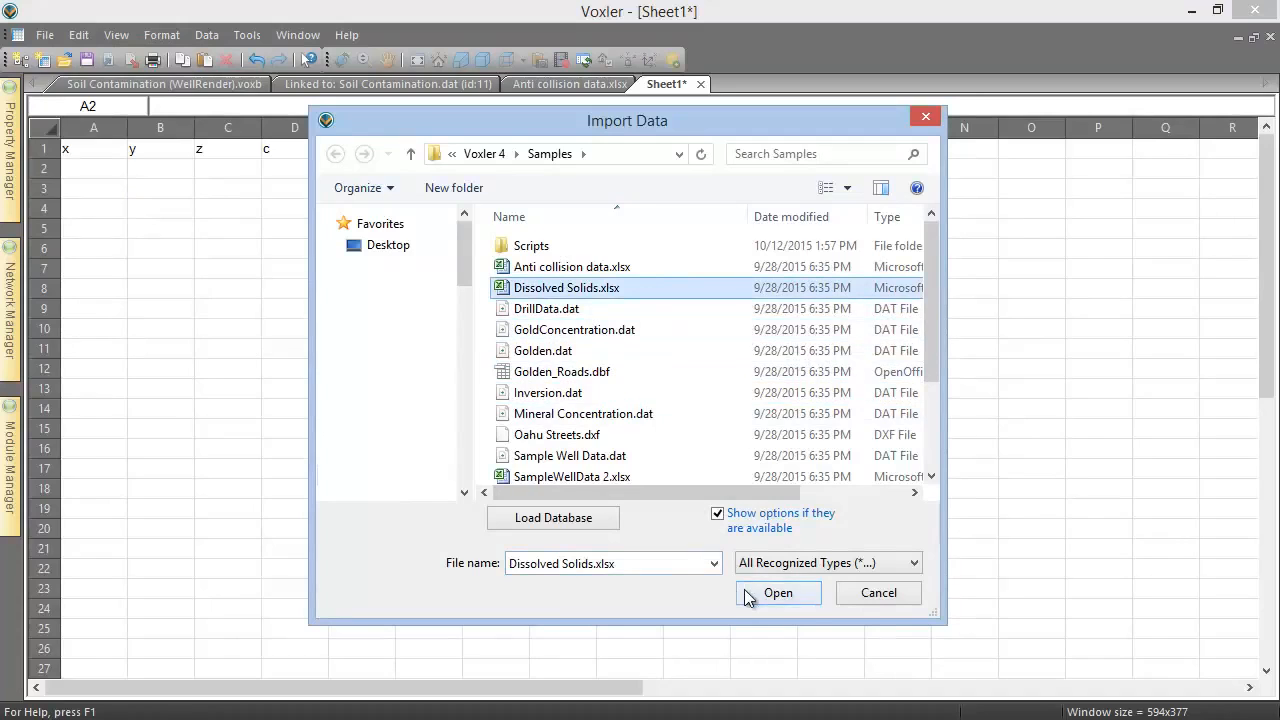
{"action": "left_click", "coordinate": [776, 593]}
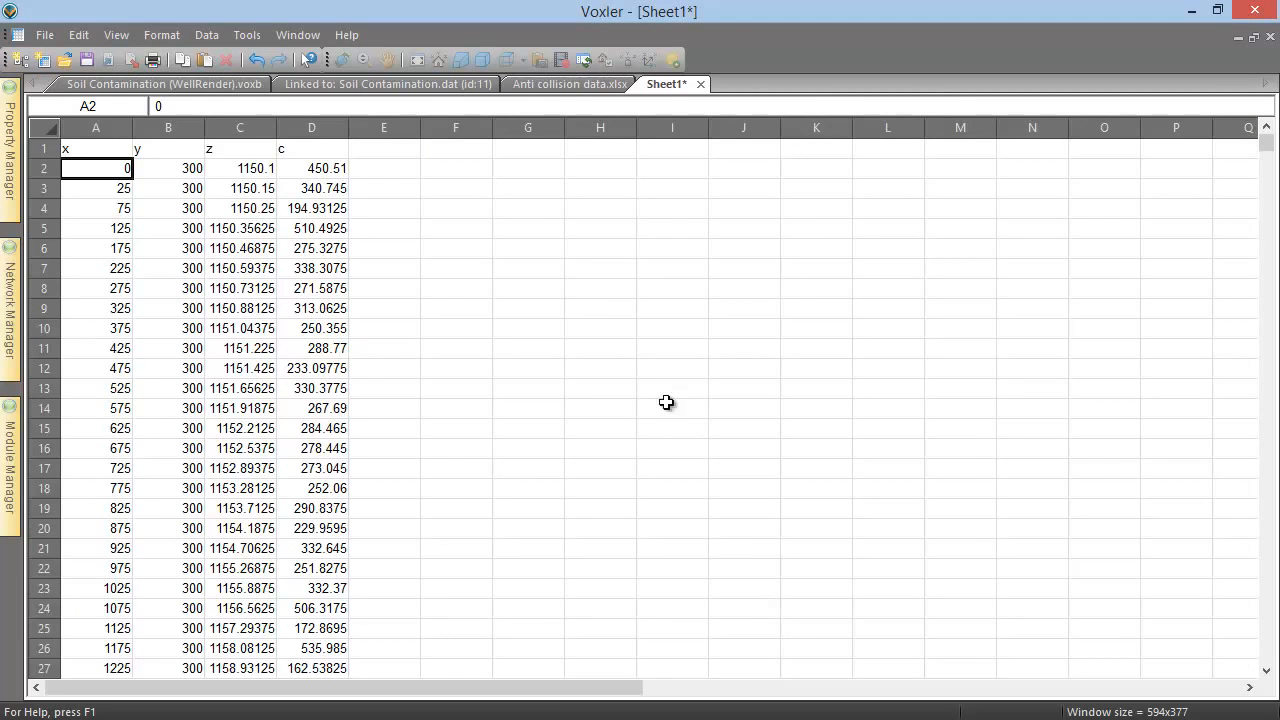
Step: In Anti collision data.xlsx, cut the Well ID heading from cell A1 and paste it back into the same cell
{"action": "left_click", "coordinate": [568, 88]}
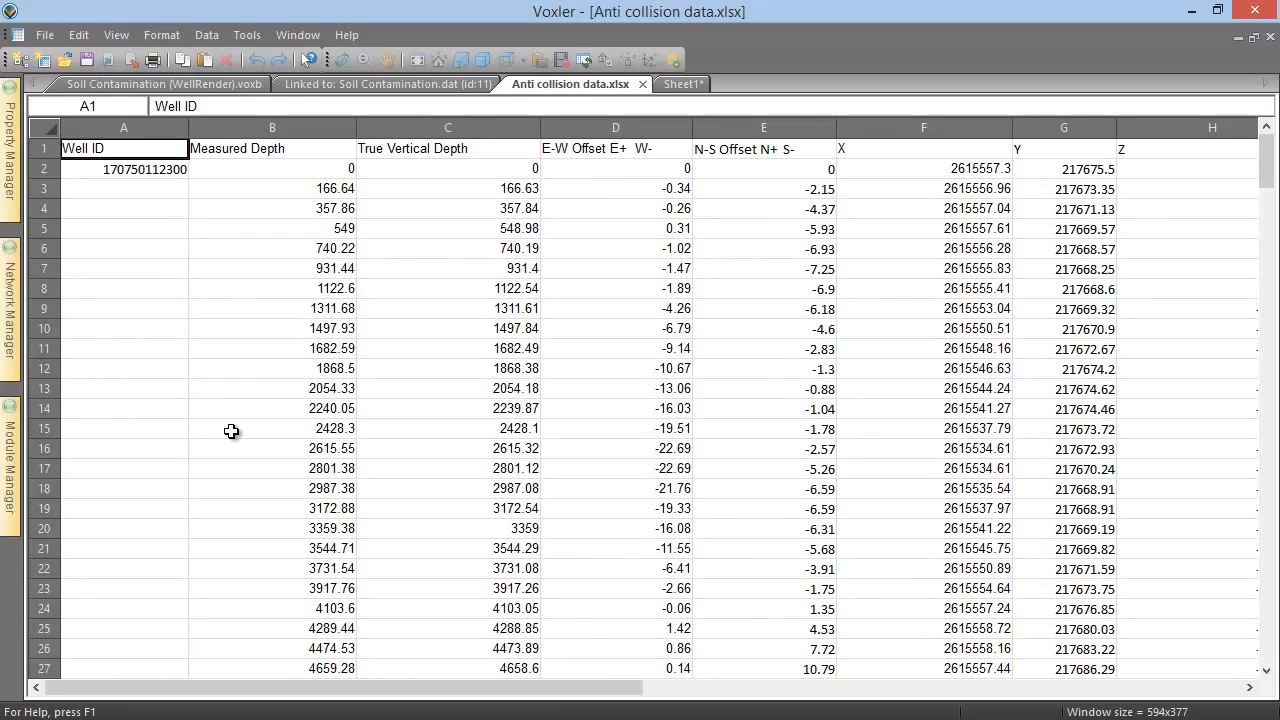
{"action": "left_click", "coordinate": [84, 36]}
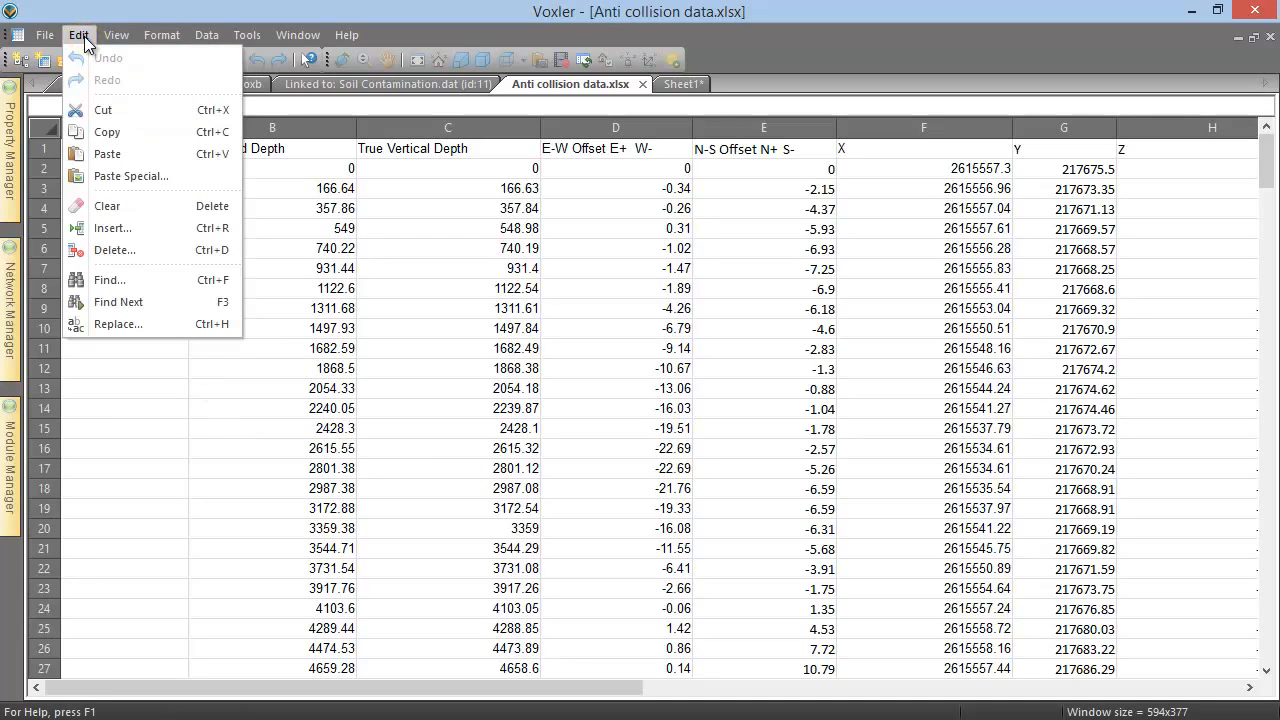
{"action": "left_click", "coordinate": [158, 108]}
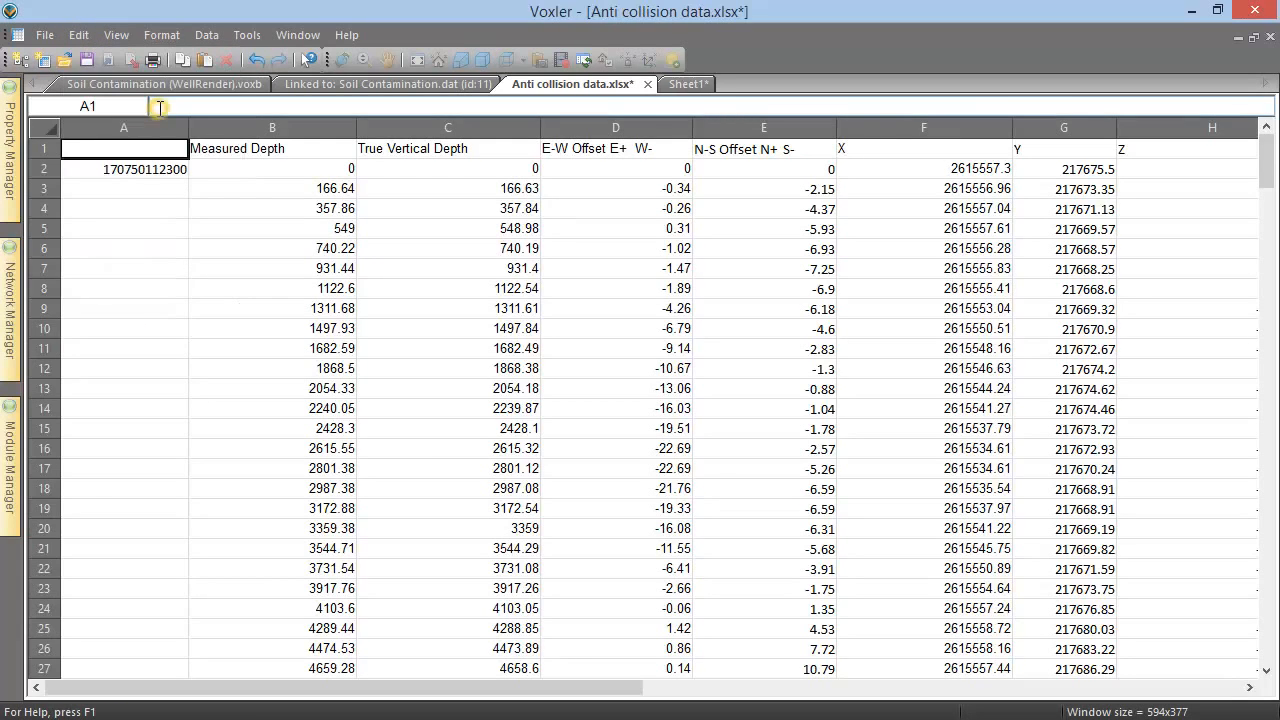
{"action": "left_click", "coordinate": [79, 35]}
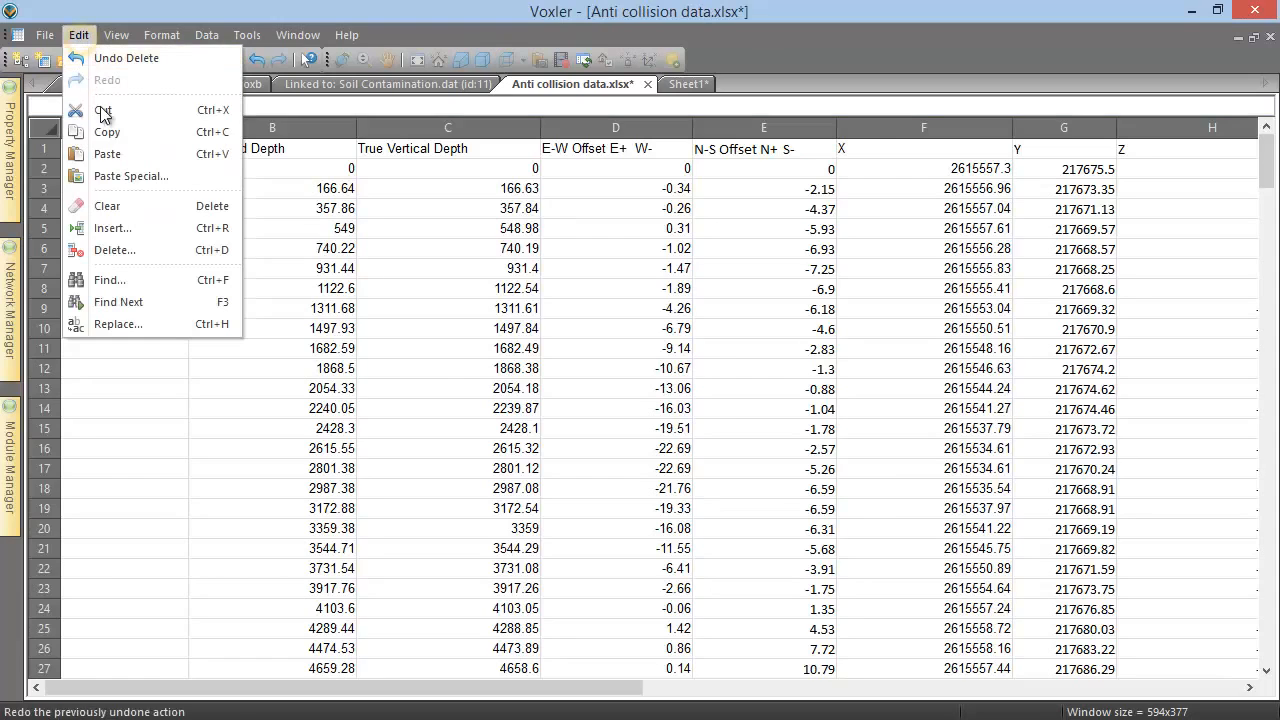
{"action": "left_click", "coordinate": [159, 155]}
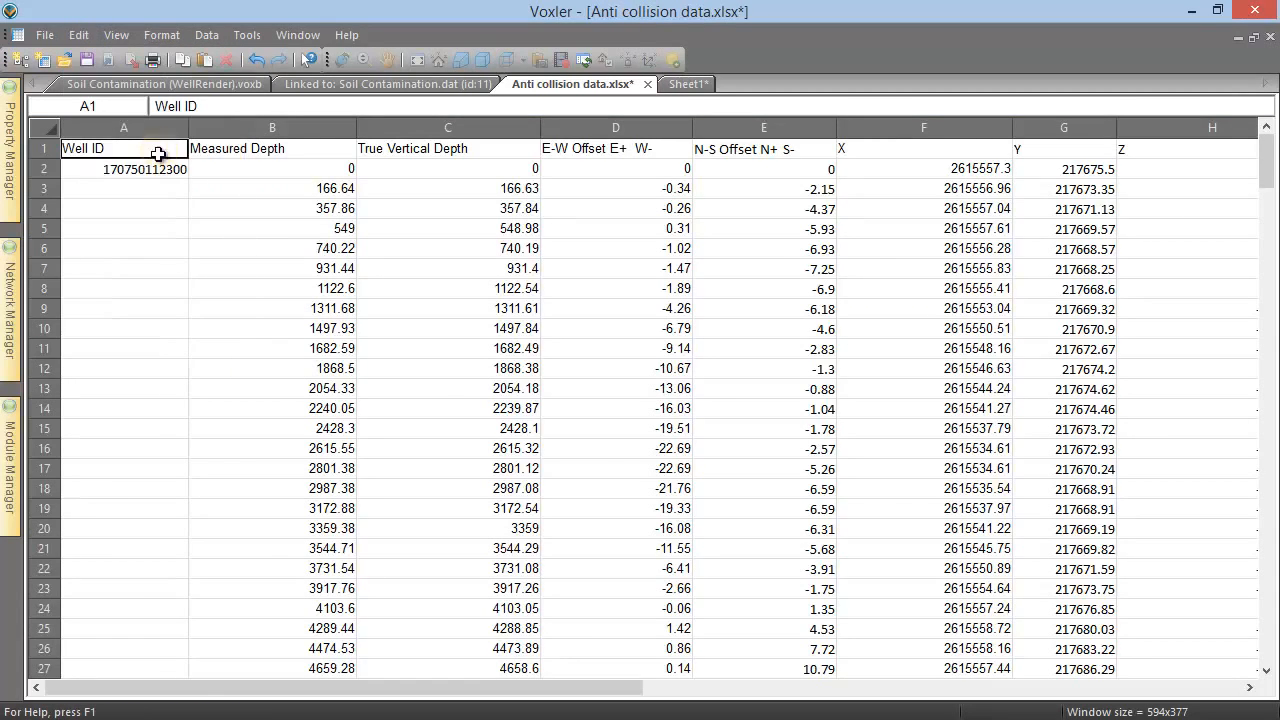
{"action": "left_click", "coordinate": [78, 35]}
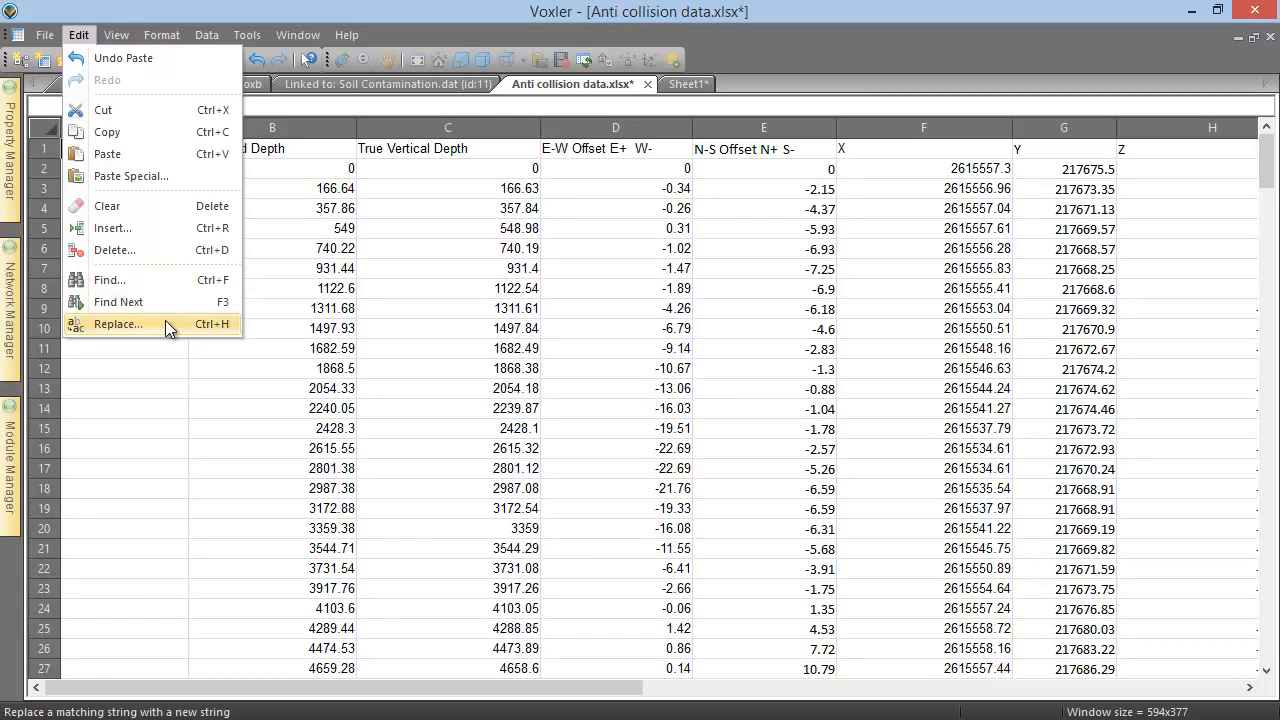
{"action": "left_click", "coordinate": [193, 350]}
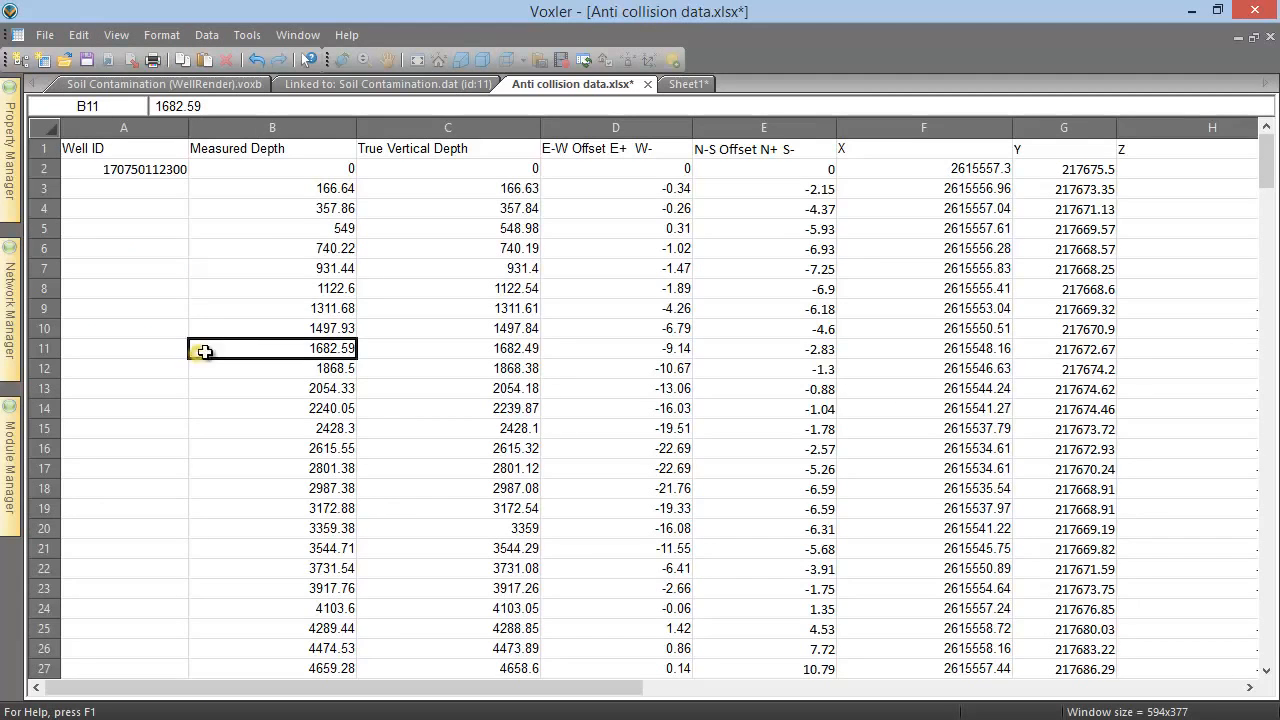
Step: Starting from the Measured Depth heading, find the next cell exactly matching 166.64 within the entire limits, searching by column
{"action": "left_click", "coordinate": [262, 150]}
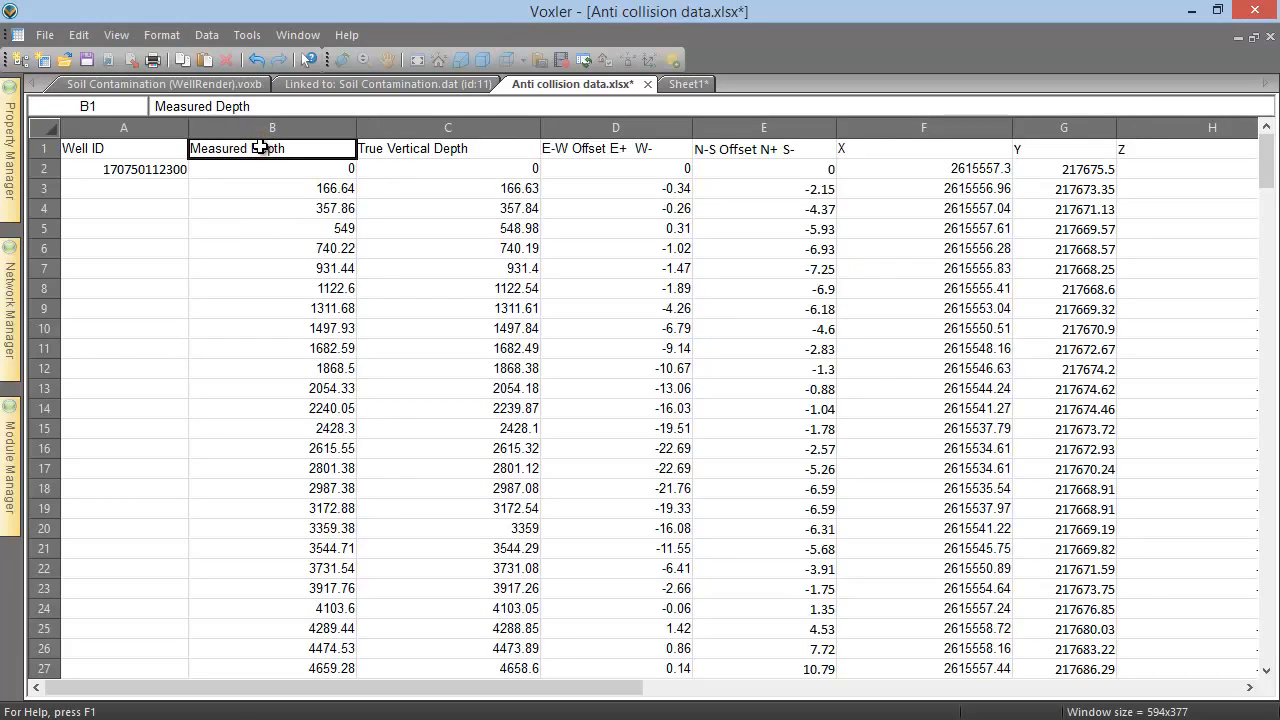
{"action": "left_click", "coordinate": [80, 36]}
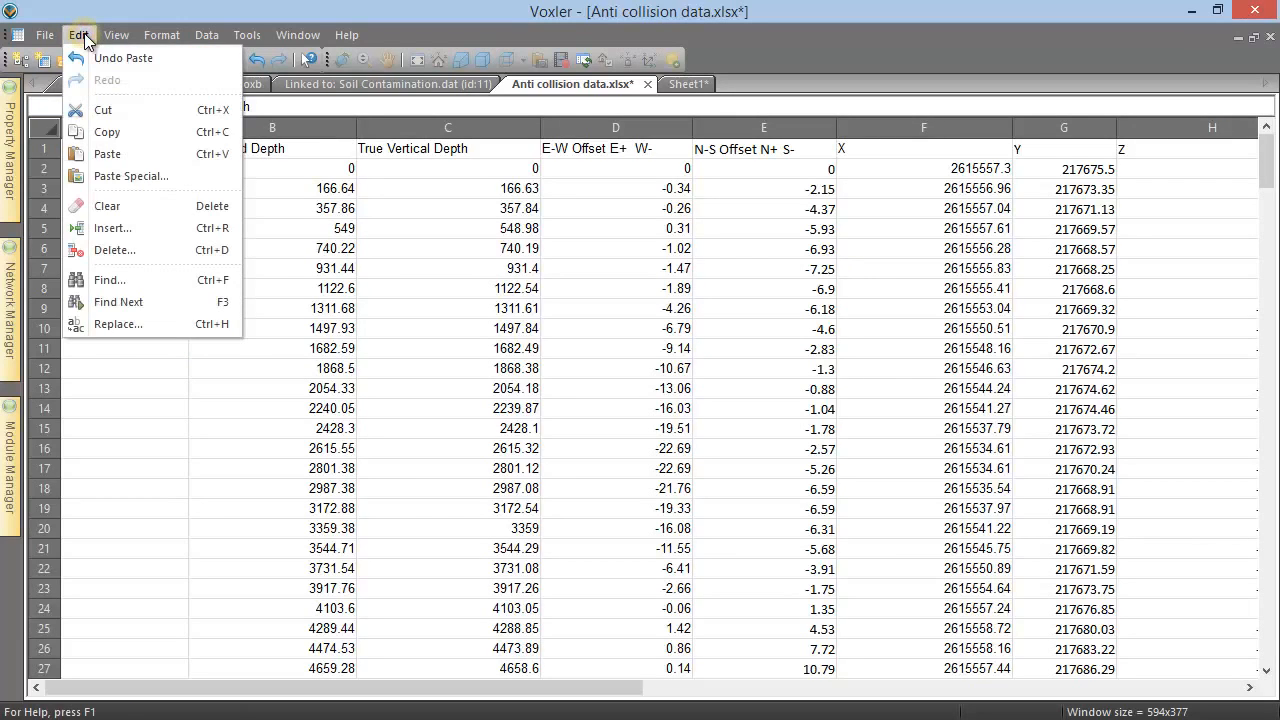
{"action": "left_click", "coordinate": [154, 279]}
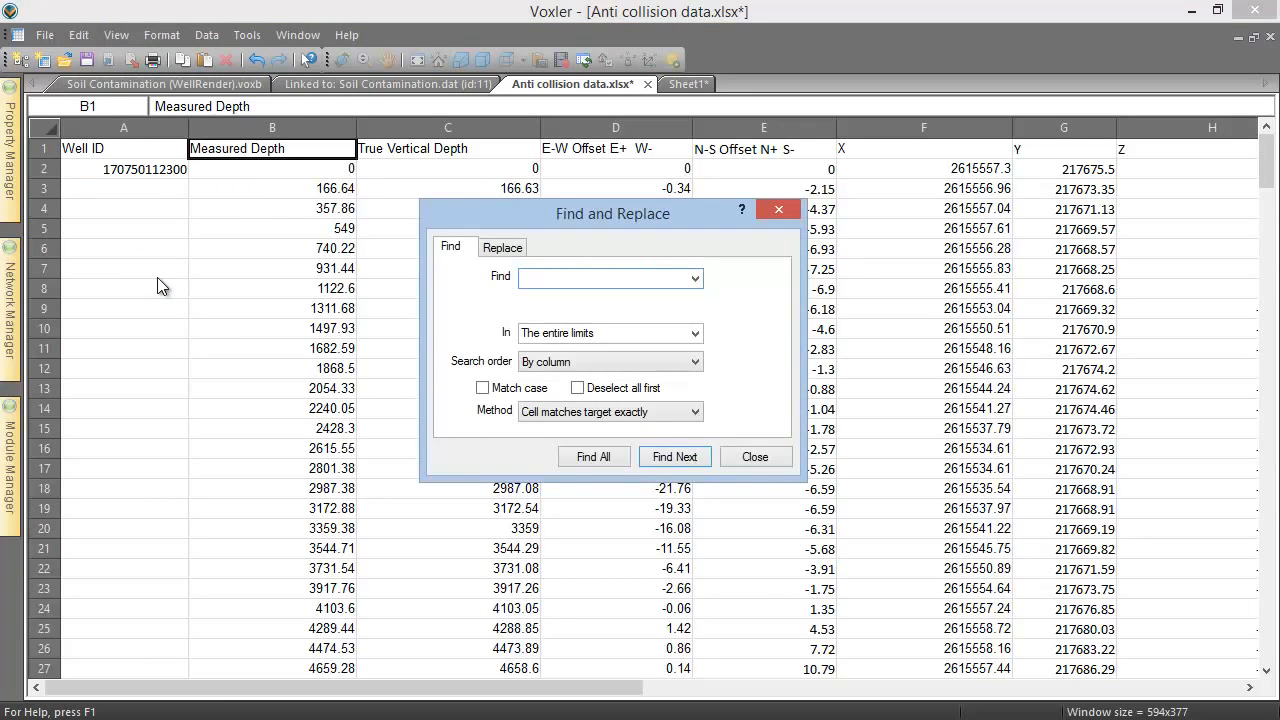
{"action": "type", "text": "166.64"}
{"action": "left_click", "coordinate": [699, 335]}
{"action": "left_click", "coordinate": [690, 381]}
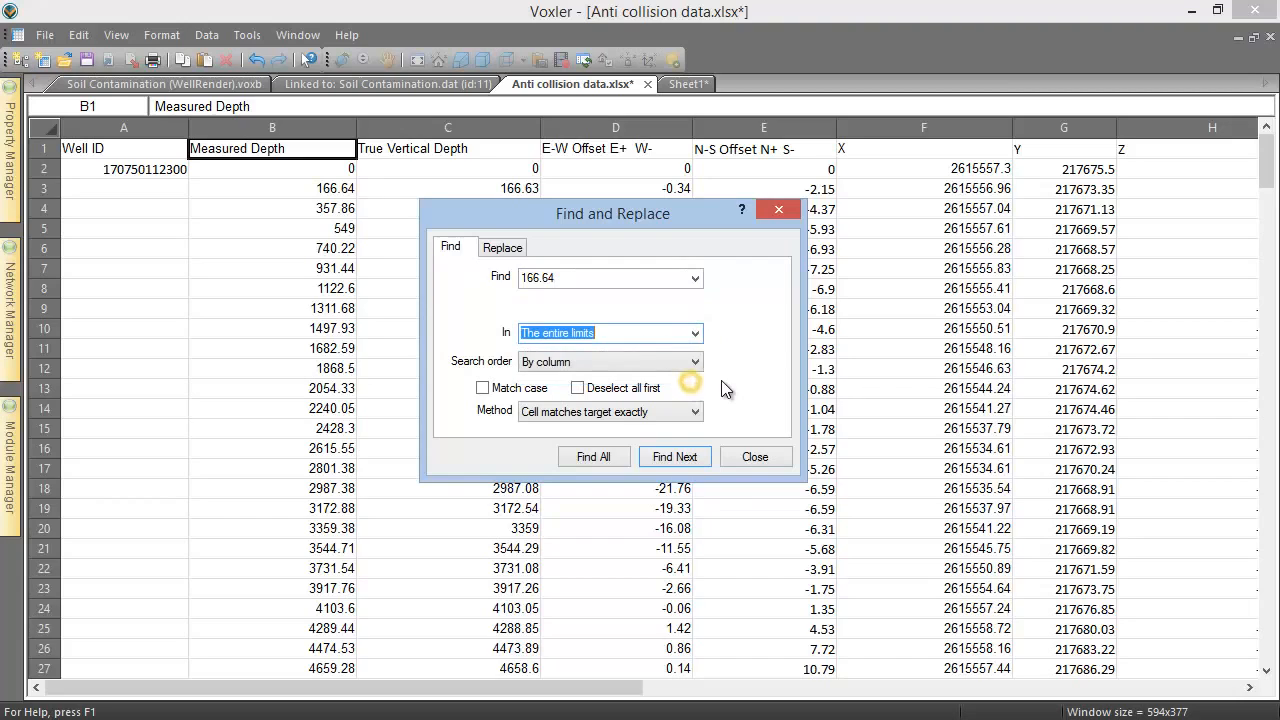
{"action": "left_click", "coordinate": [701, 457]}
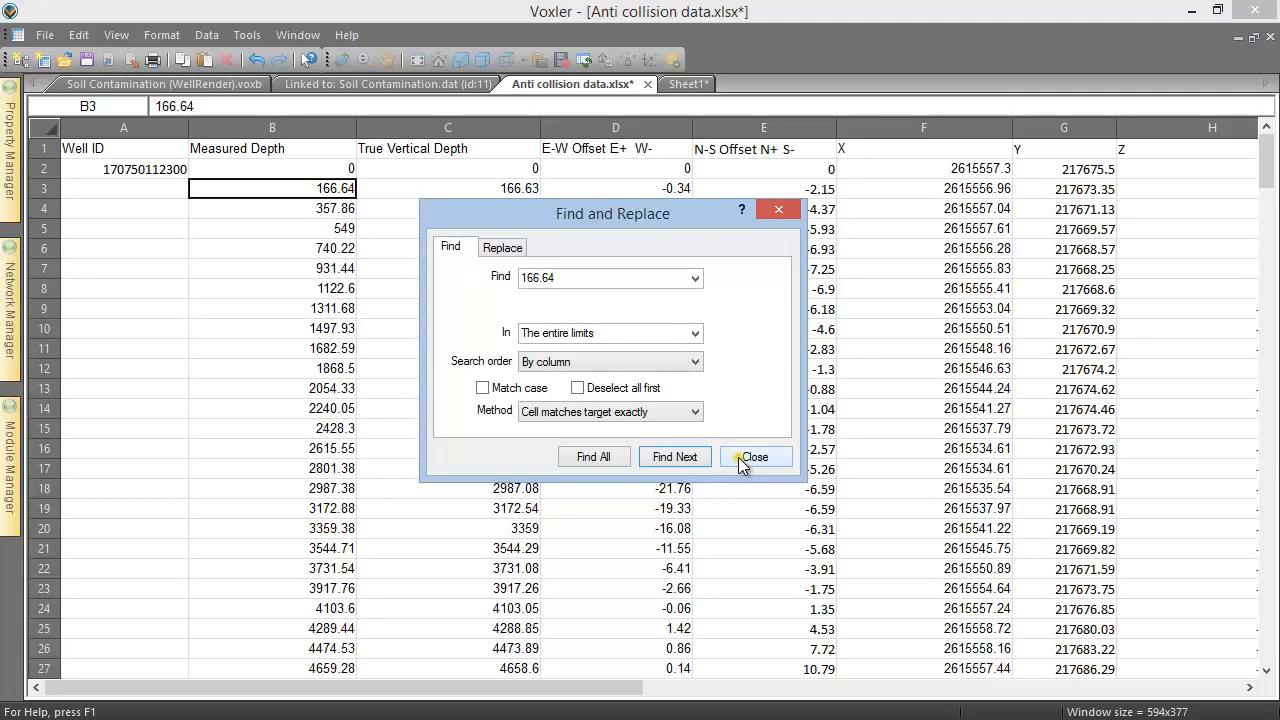
{"action": "left_click", "coordinate": [752, 457]}
{"action": "key", "text": "Right"}
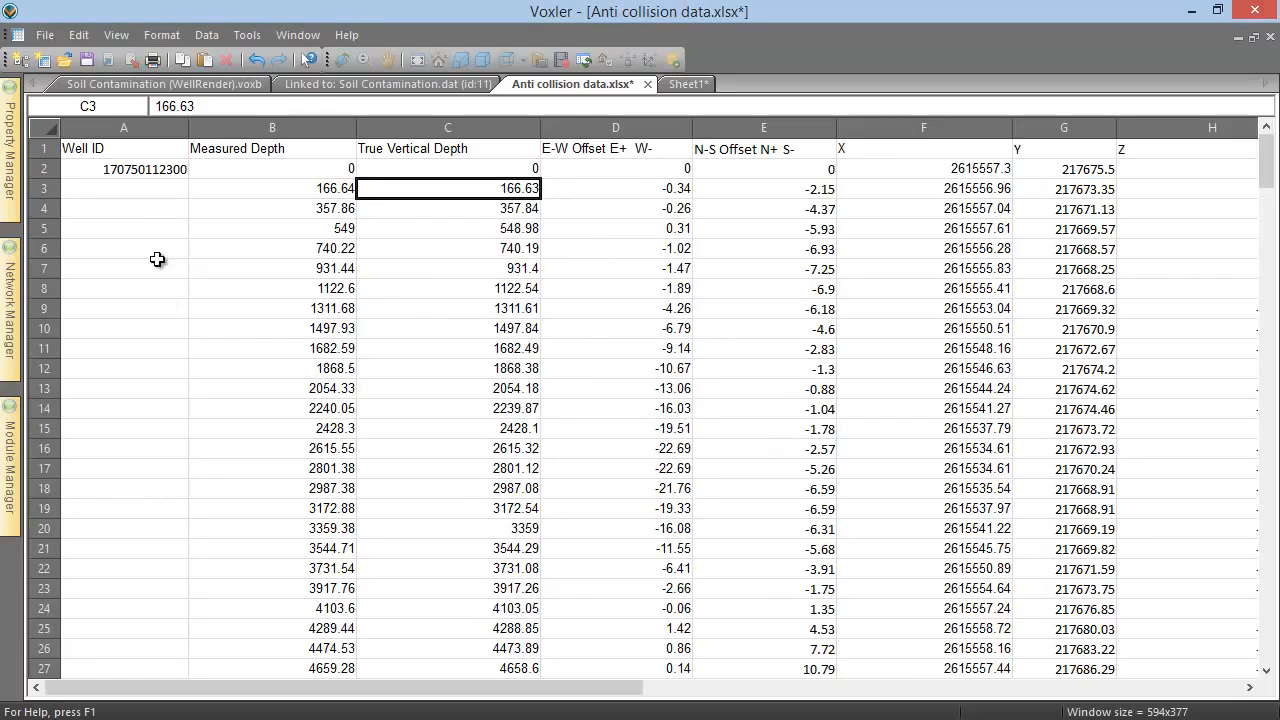
Step: Set the width of columns A through H to 15
{"action": "left_click", "coordinate": [175, 36]}
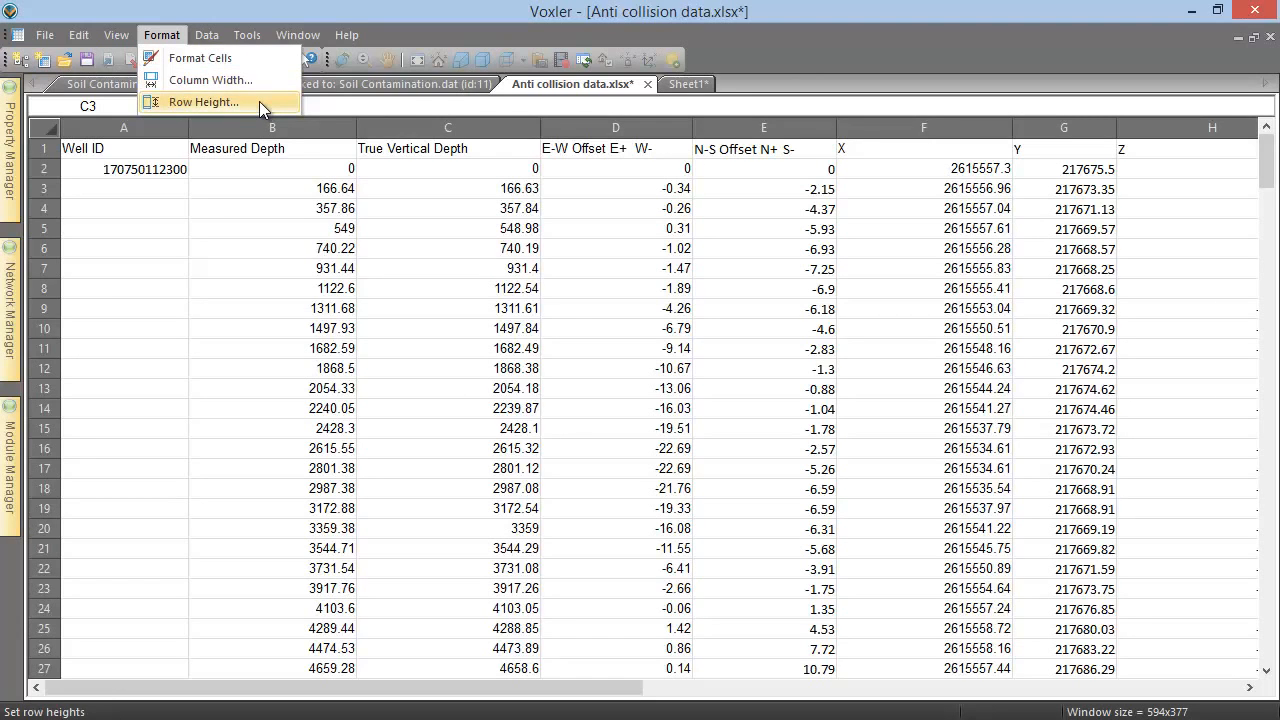
{"action": "left_click", "coordinate": [180, 172]}
{"action": "left_click_drag", "start_coordinate": [137, 127], "coordinate": [1132, 127]}
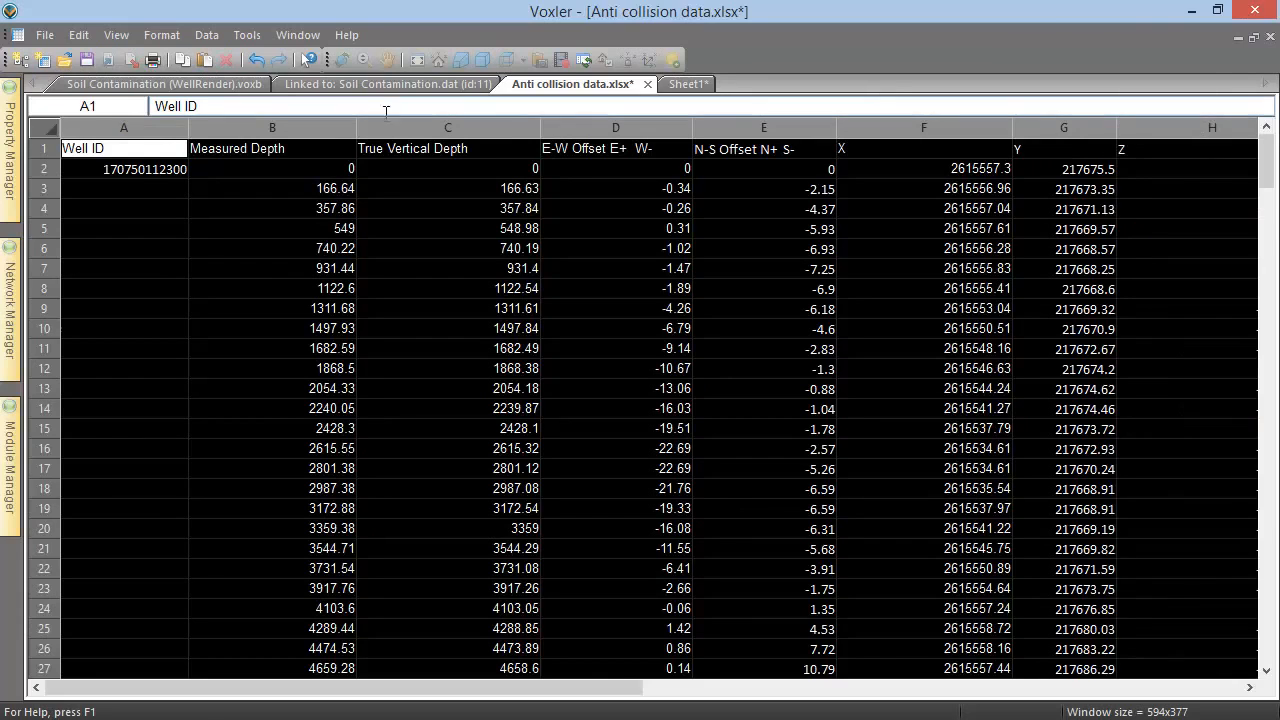
{"action": "left_click", "coordinate": [161, 37]}
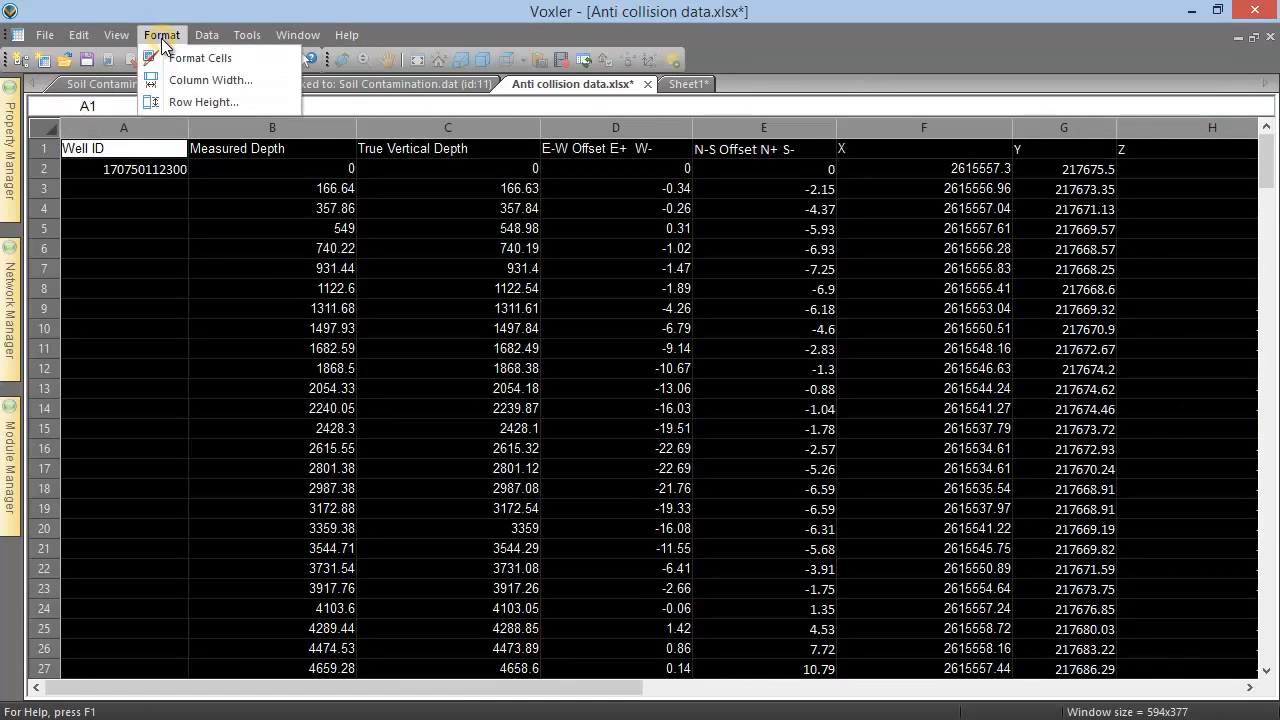
{"action": "left_click", "coordinate": [270, 80]}
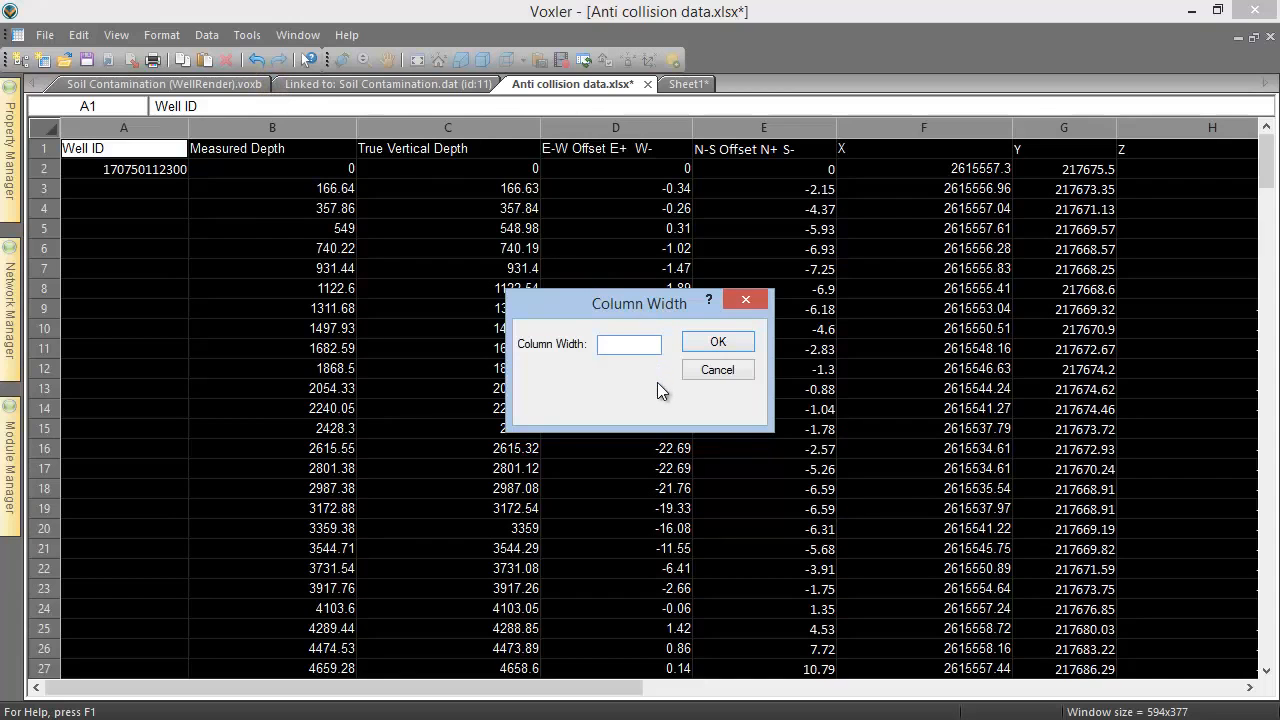
{"action": "type", "text": "15"}
{"action": "key", "text": "Return"}
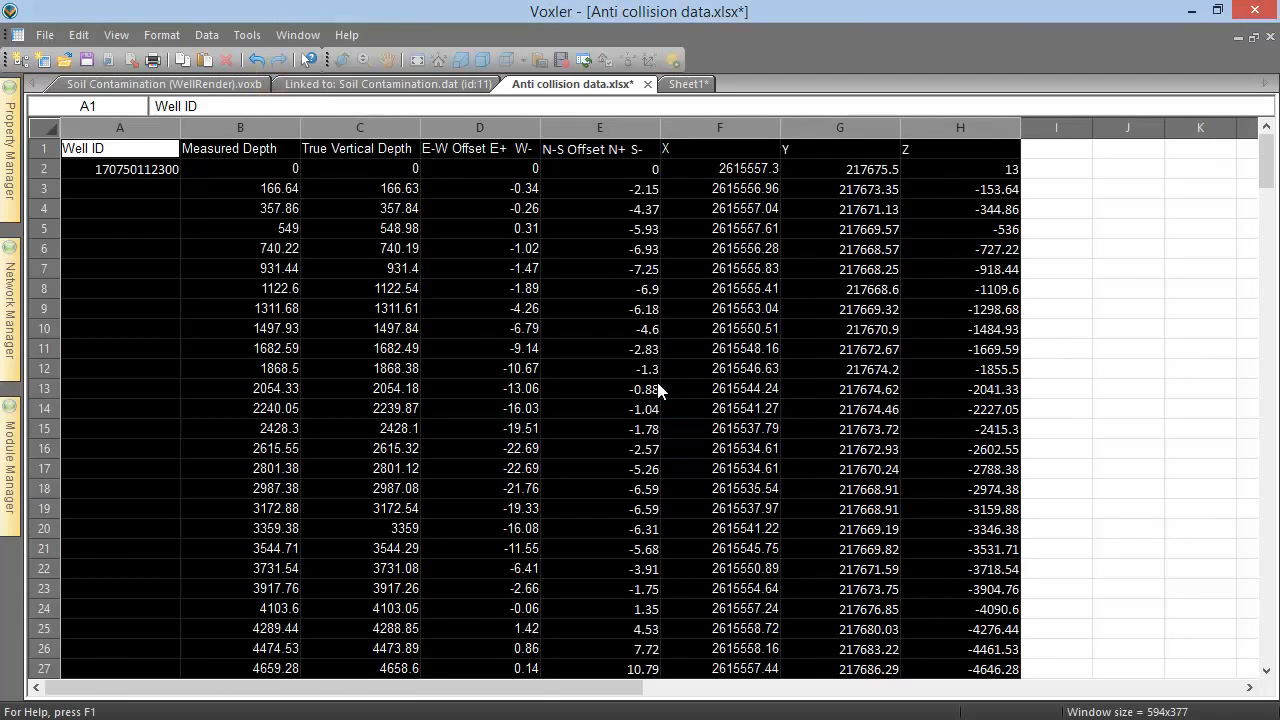
{"action": "left_click", "coordinate": [1066, 148]}
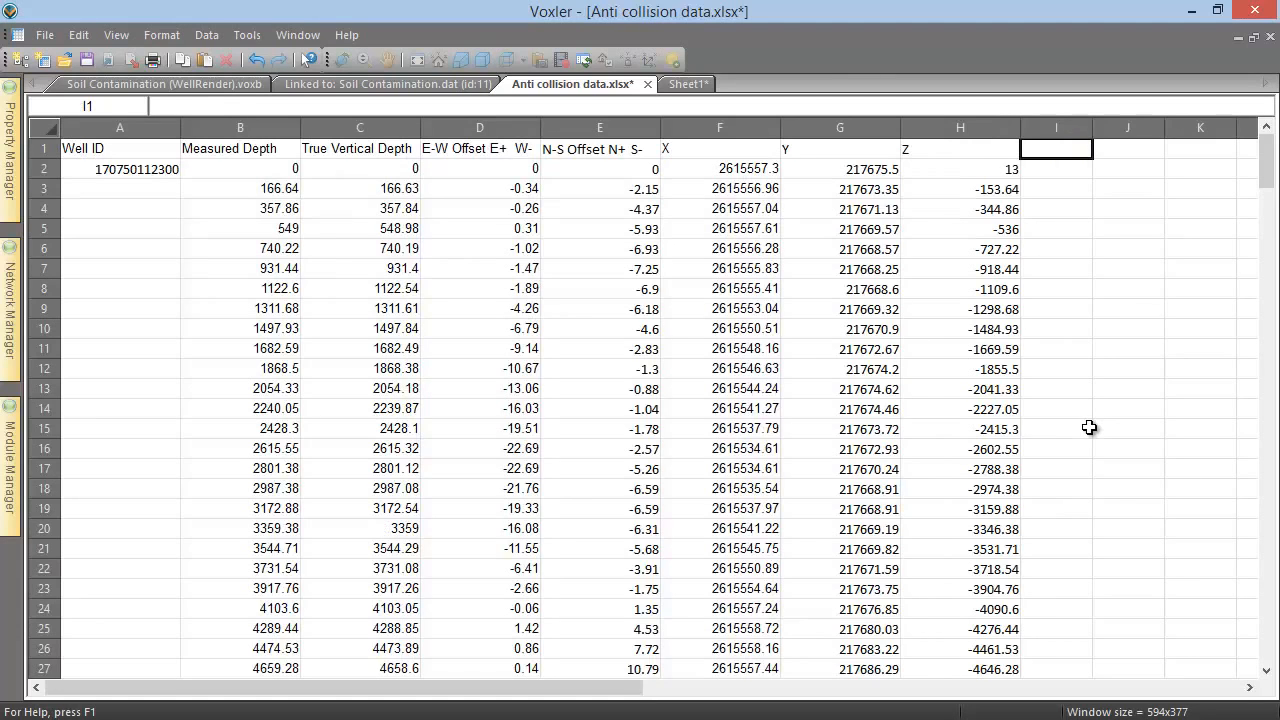
Step: Start a Transform on the Anti collision data.xlsx worksheet that works with column variables
{"action": "left_click", "coordinate": [206, 35]}
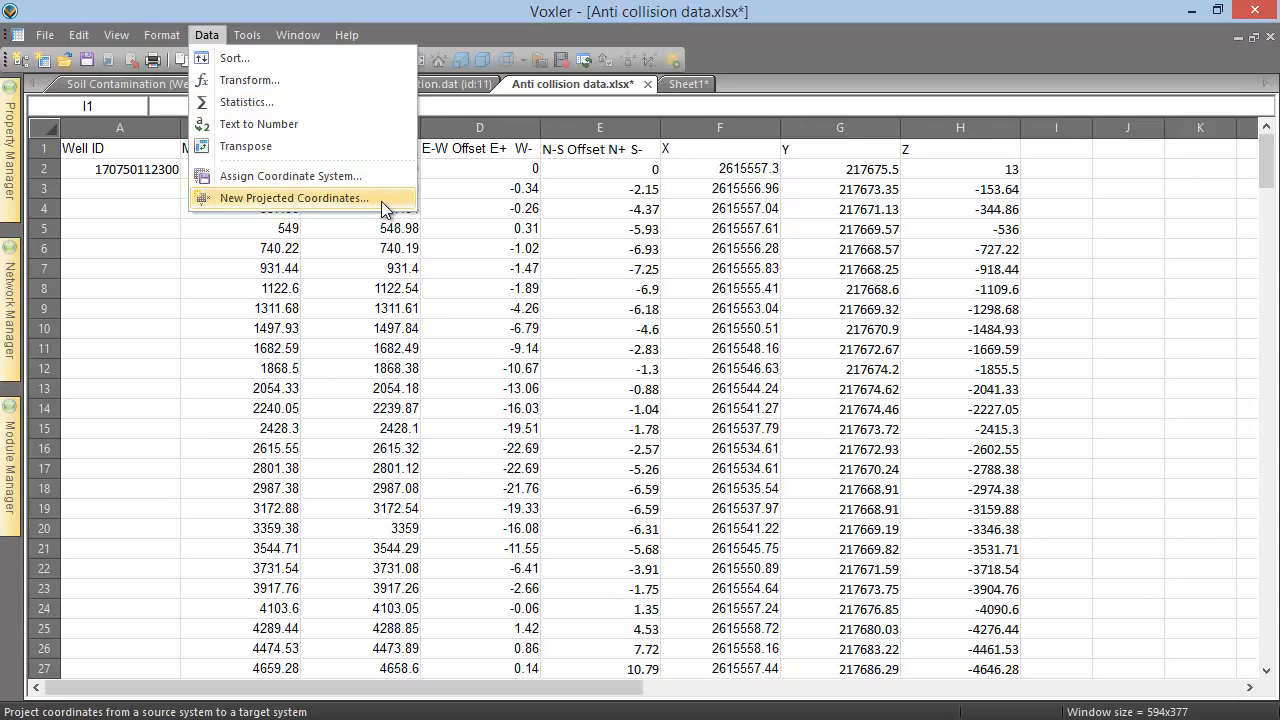
{"action": "left_click", "coordinate": [132, 250]}
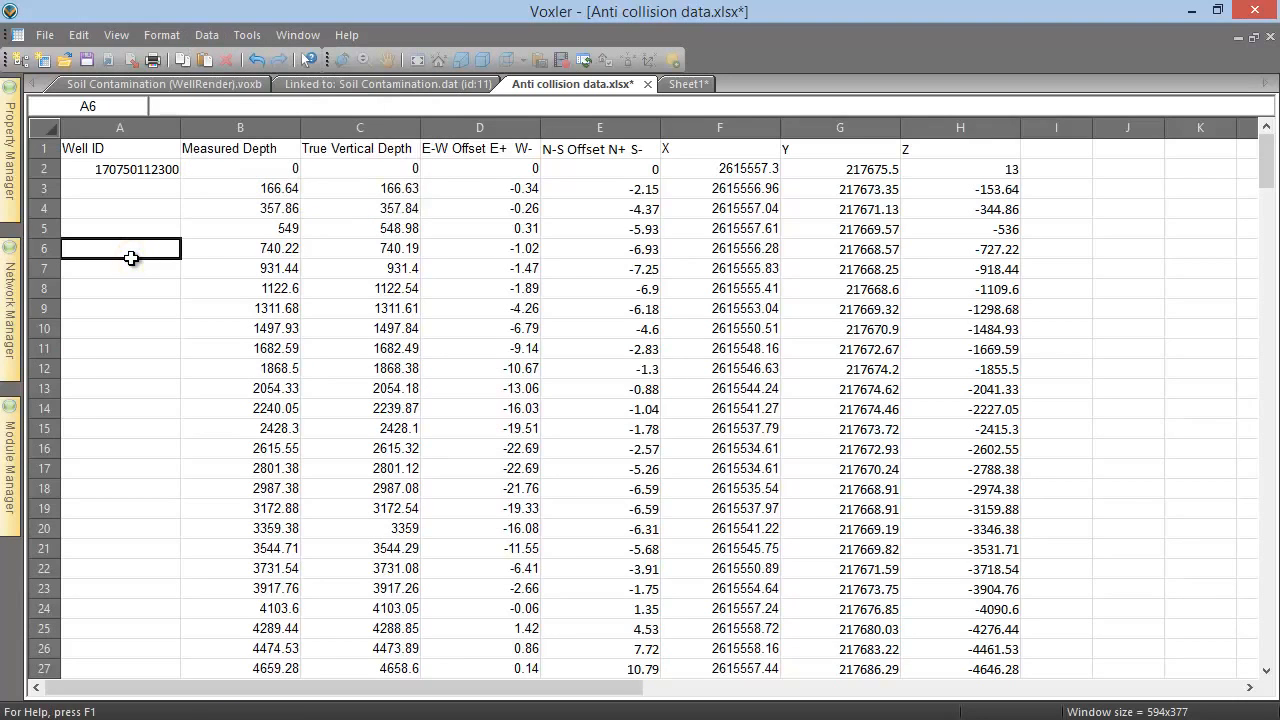
{"action": "left_click", "coordinate": [207, 35]}
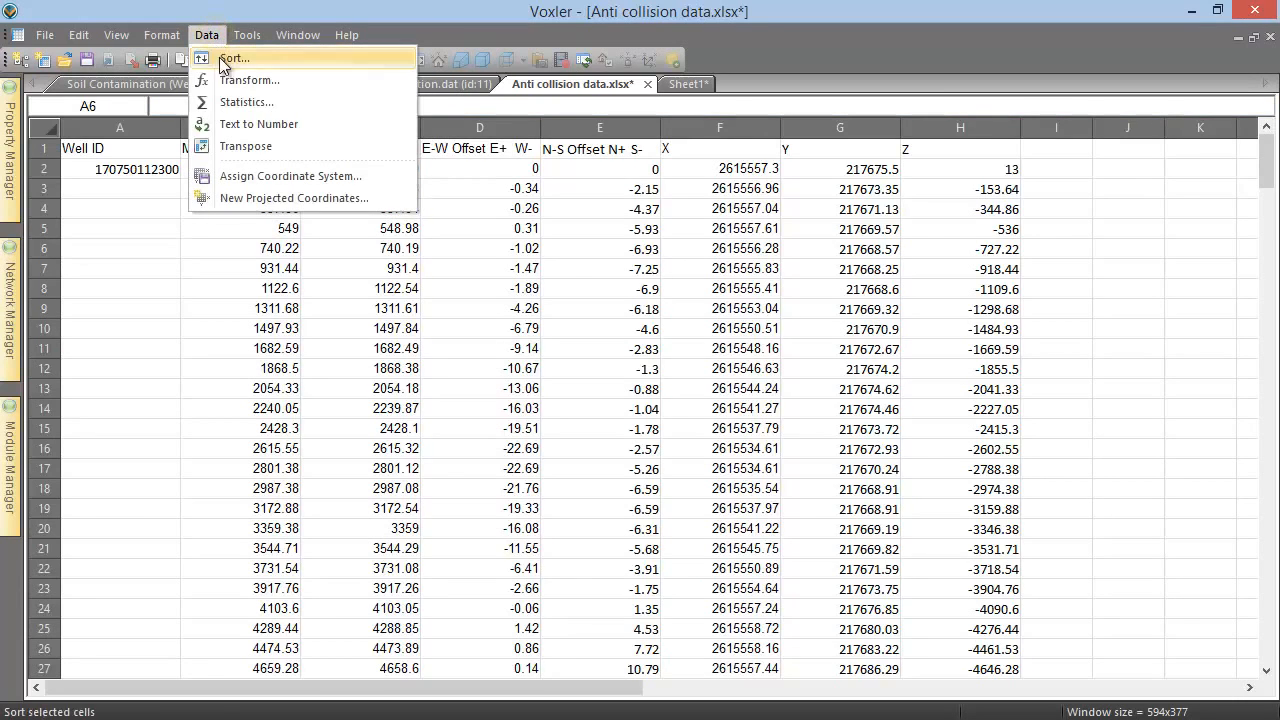
{"action": "left_click", "coordinate": [320, 83]}
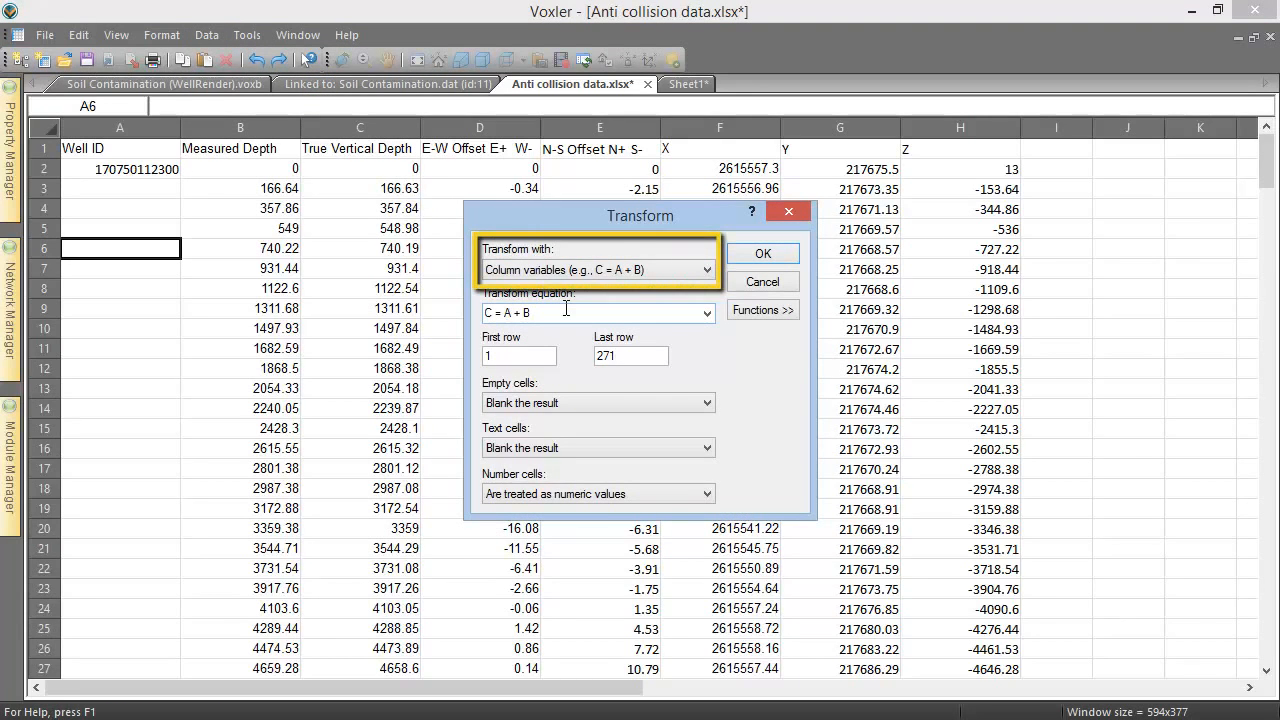
{"action": "left_click", "coordinate": [707, 272]}
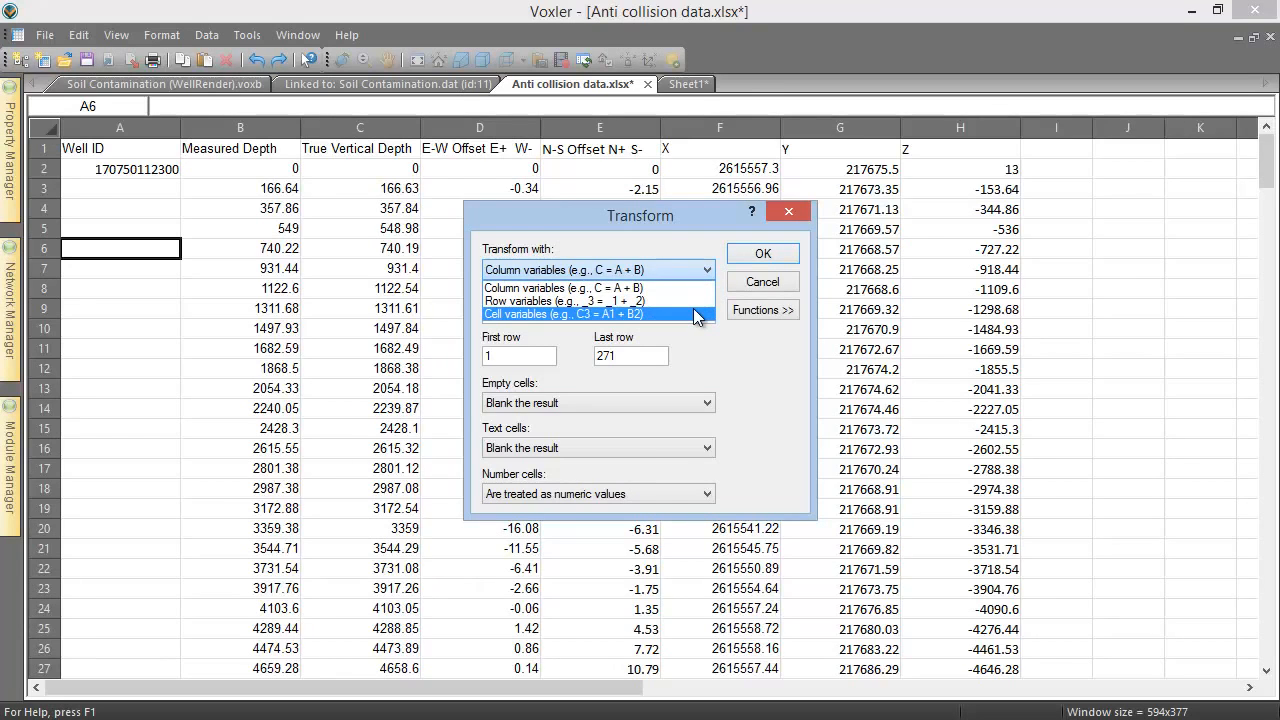
{"action": "left_click", "coordinate": [690, 287]}
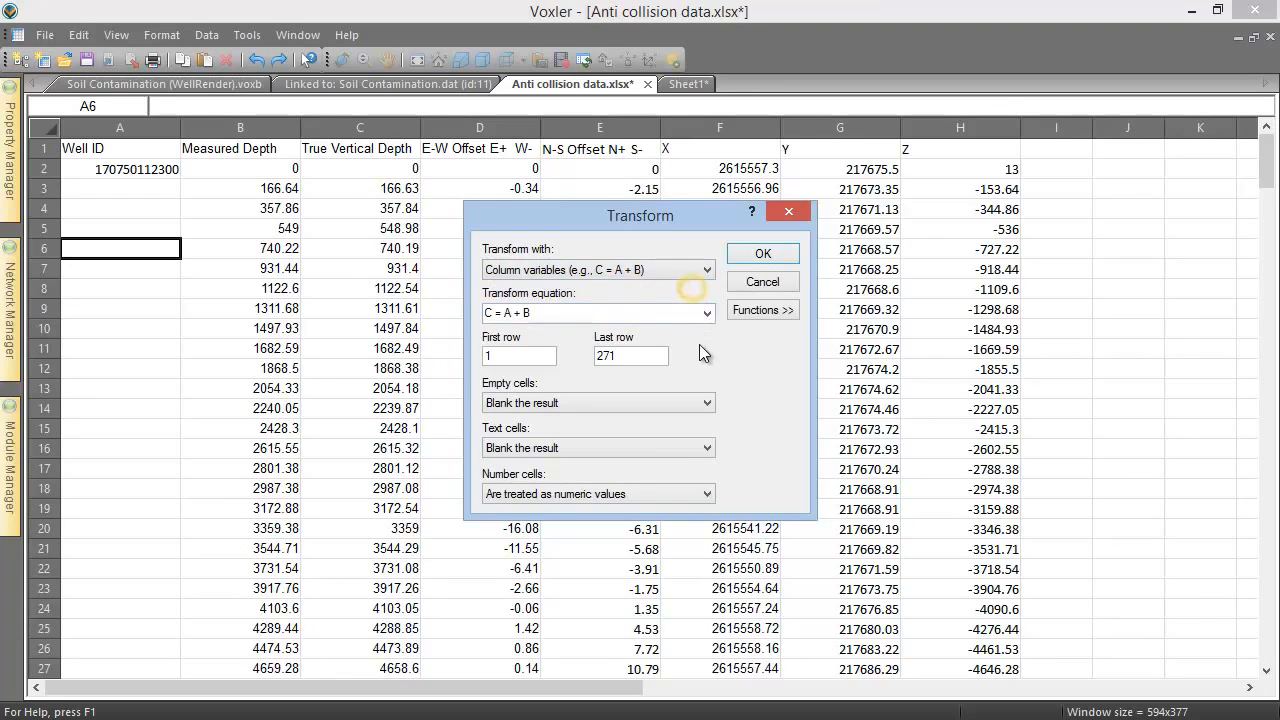
Step: Examine the Transform function list and the available treatments for empty, text and number cells
{"action": "left_click", "coordinate": [743, 315]}
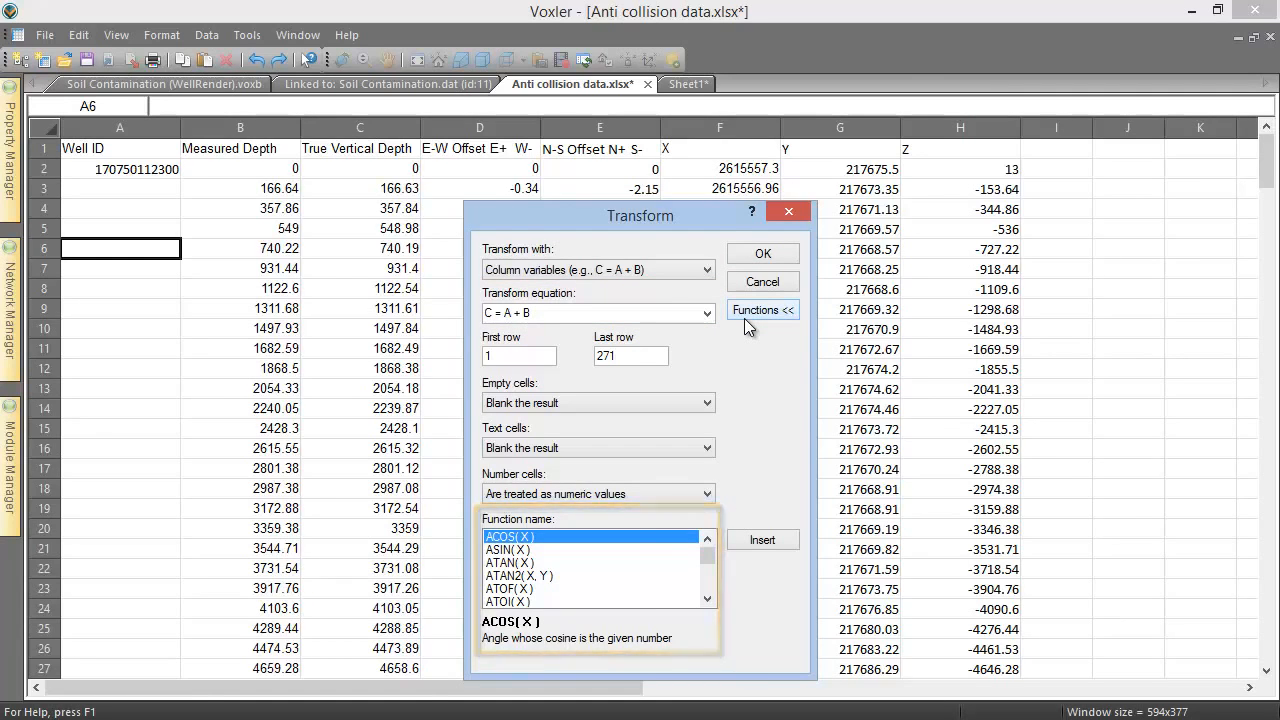
{"action": "left_click", "coordinate": [744, 318]}
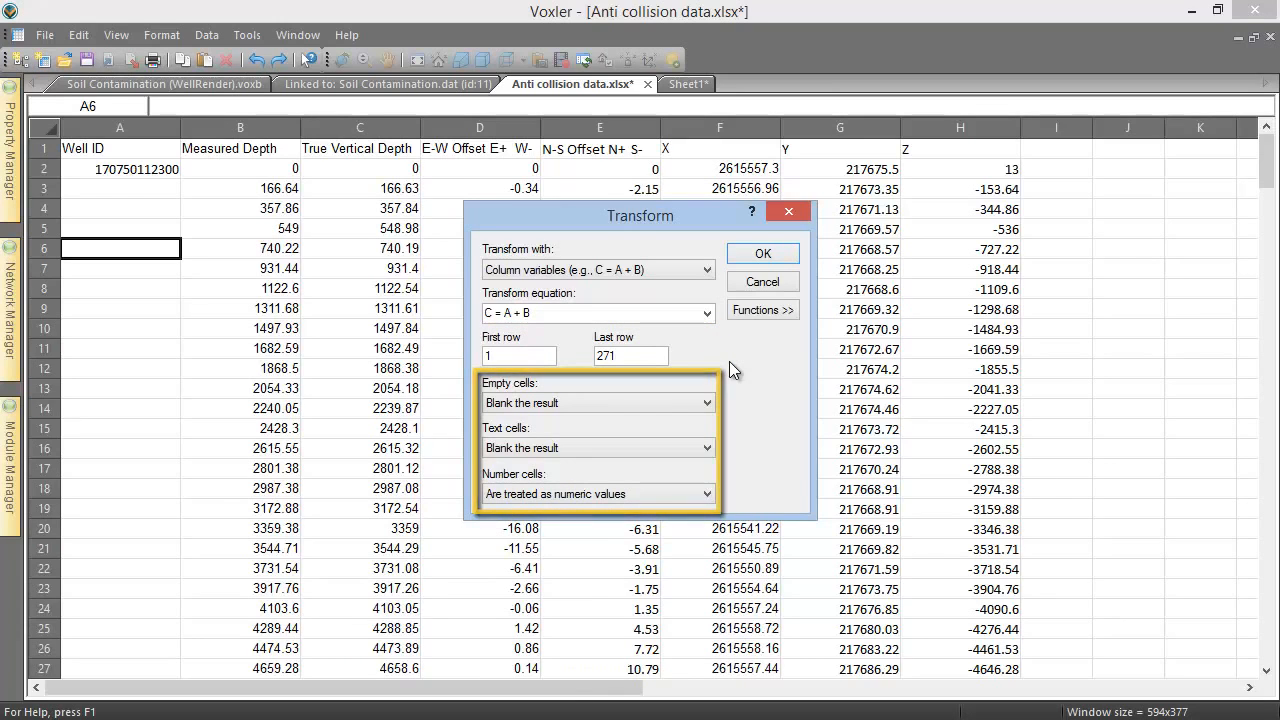
{"action": "left_click", "coordinate": [707, 402]}
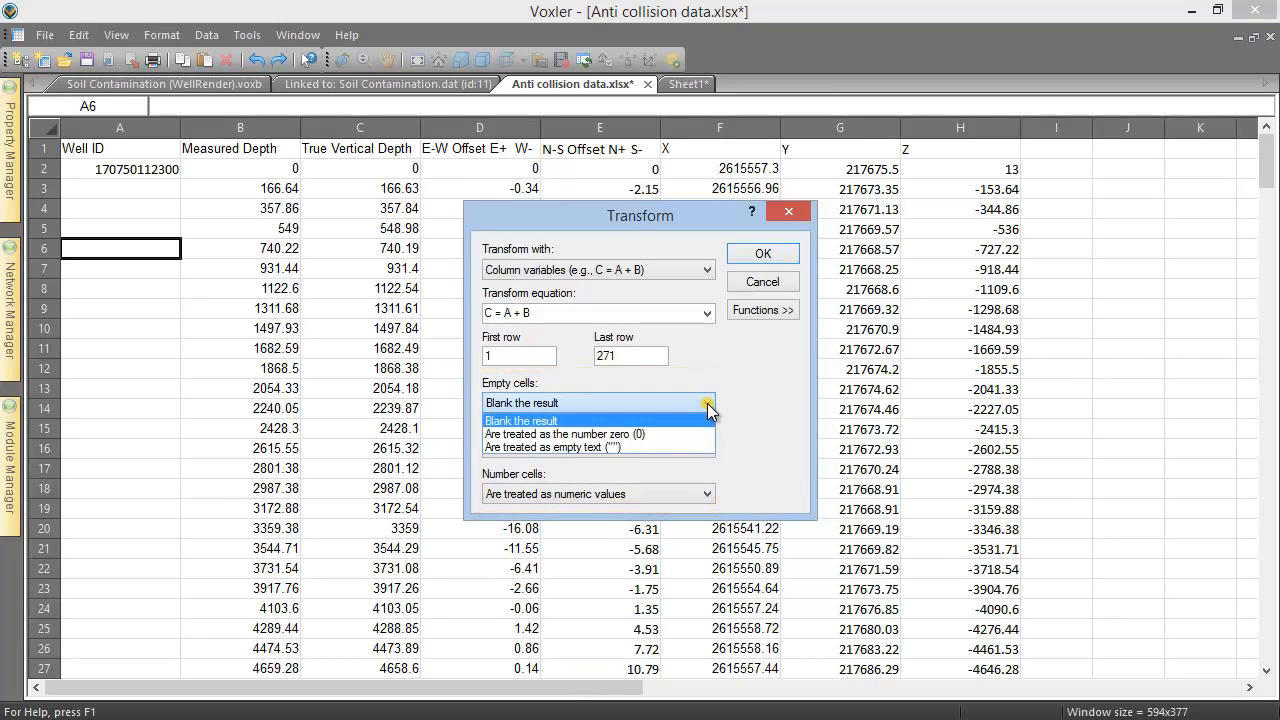
{"action": "left_click", "coordinate": [707, 403]}
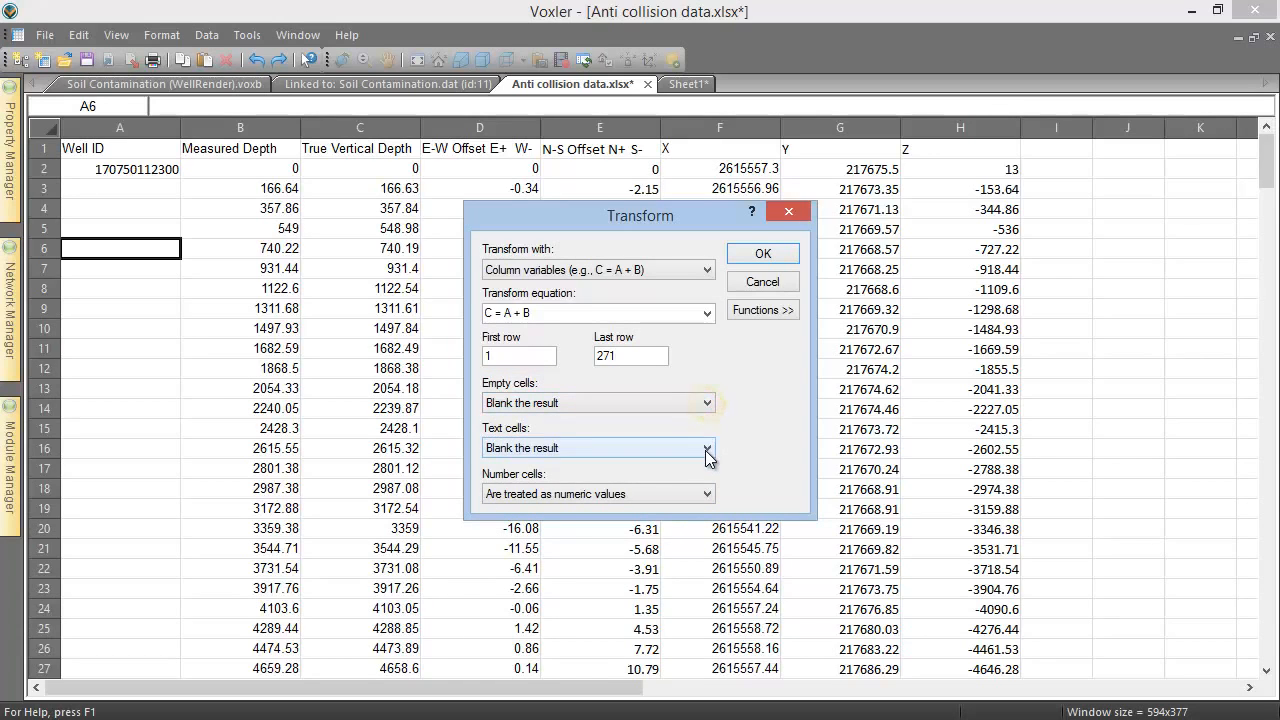
{"action": "left_click", "coordinate": [707, 455]}
{"action": "left_click", "coordinate": [707, 452]}
{"action": "left_click", "coordinate": [707, 503]}
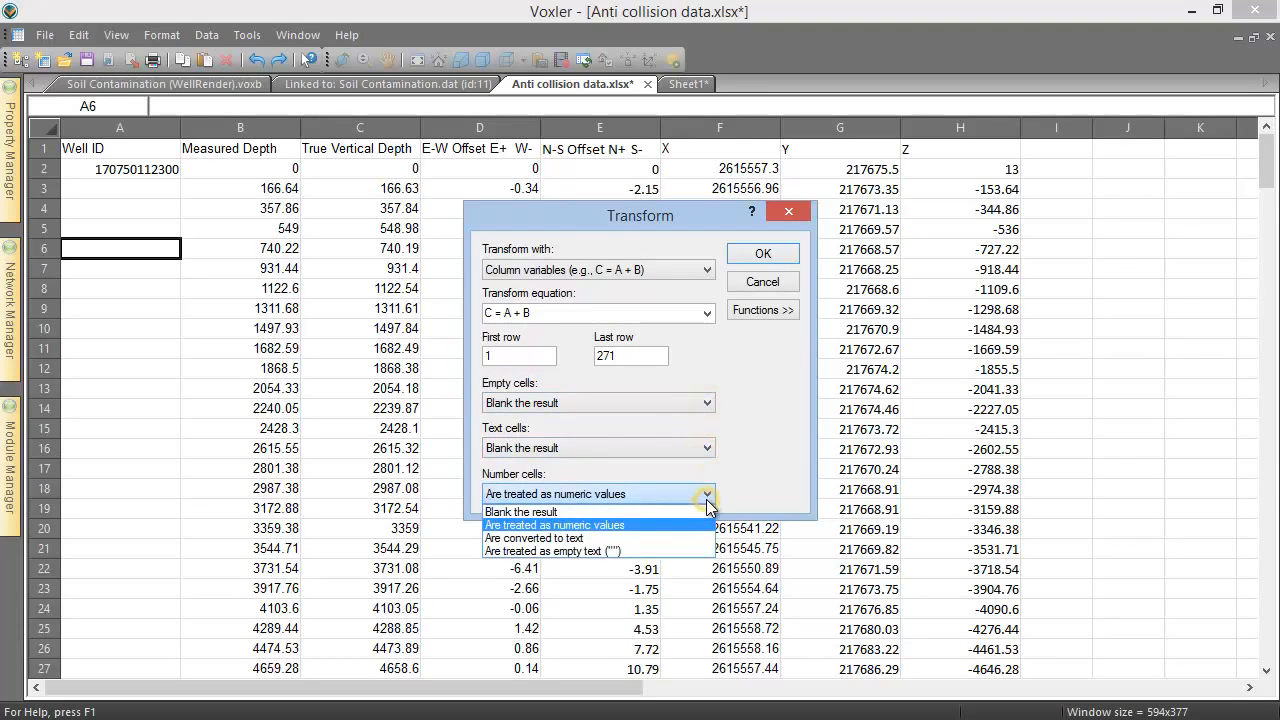
{"action": "left_click", "coordinate": [707, 503]}
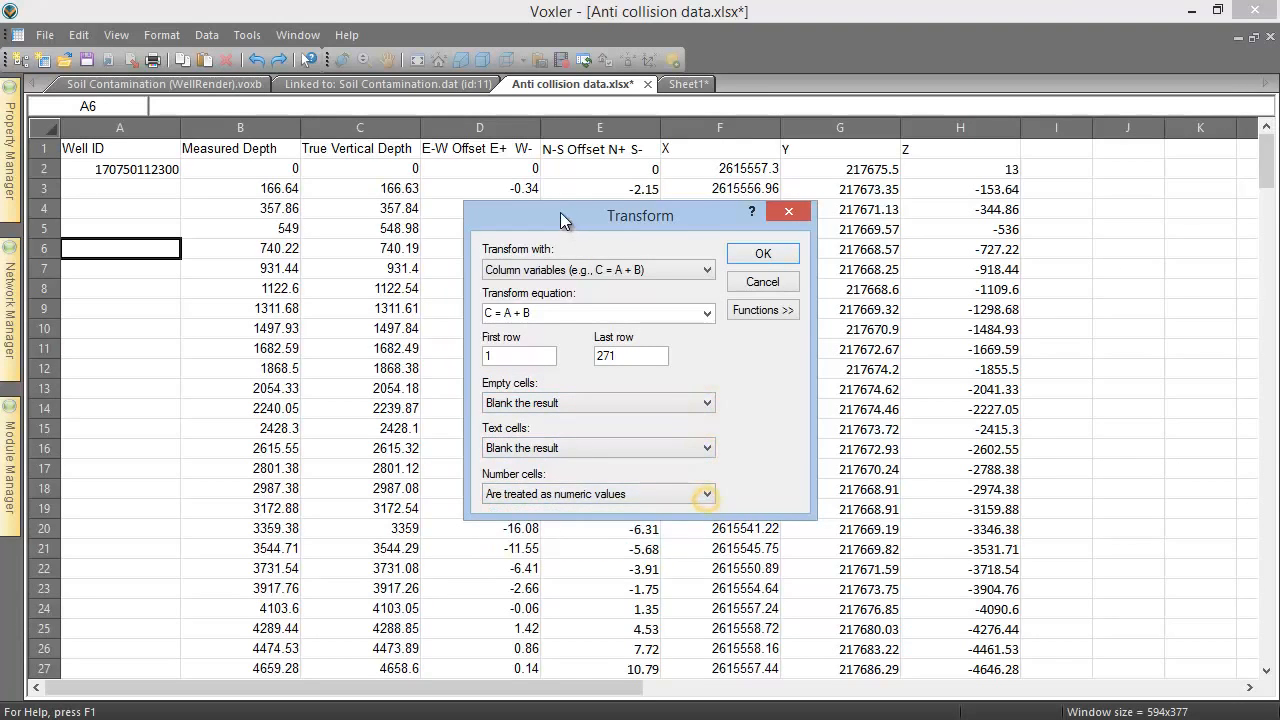
{"action": "left_click", "coordinate": [555, 313]}
{"action": "type", "text": "A = "}
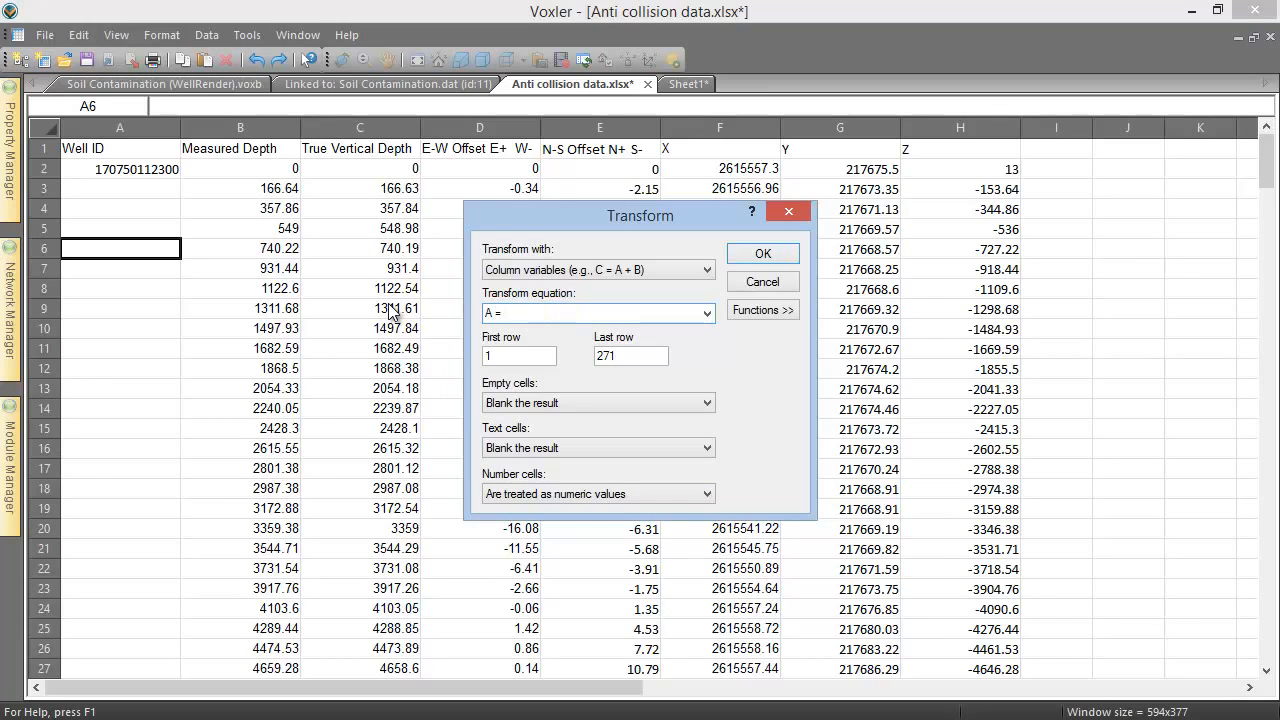
{"action": "type", "text": "170750112300"}
{"action": "key", "text": "Tab"}
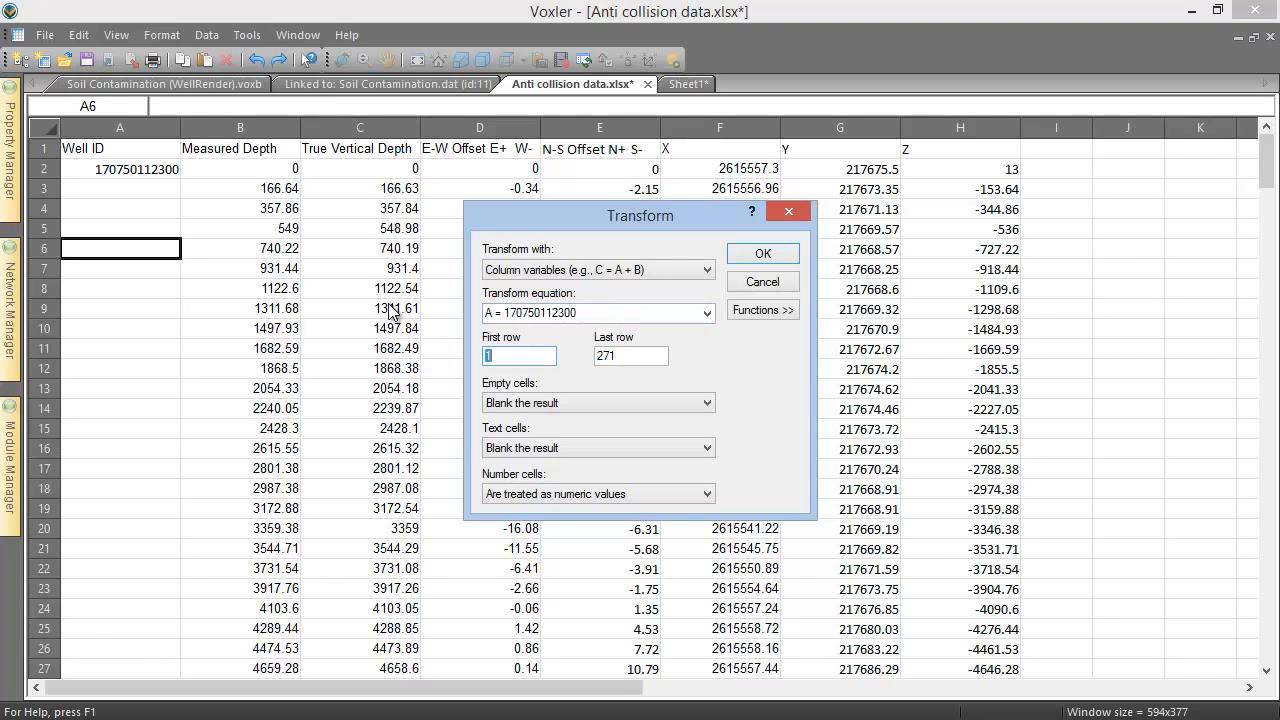
{"action": "type", "text": "3"}
{"action": "key", "text": "Tab"}
{"action": "type", "text": "22"}
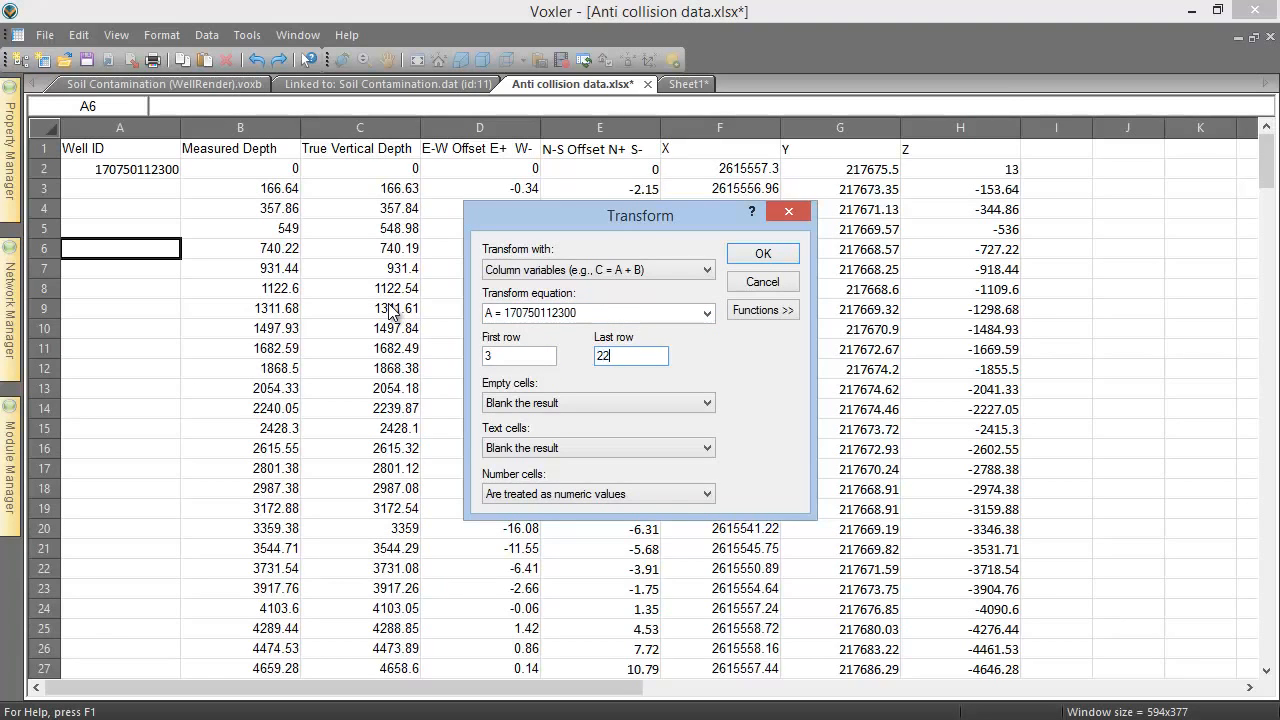
{"action": "left_click", "coordinate": [742, 258]}
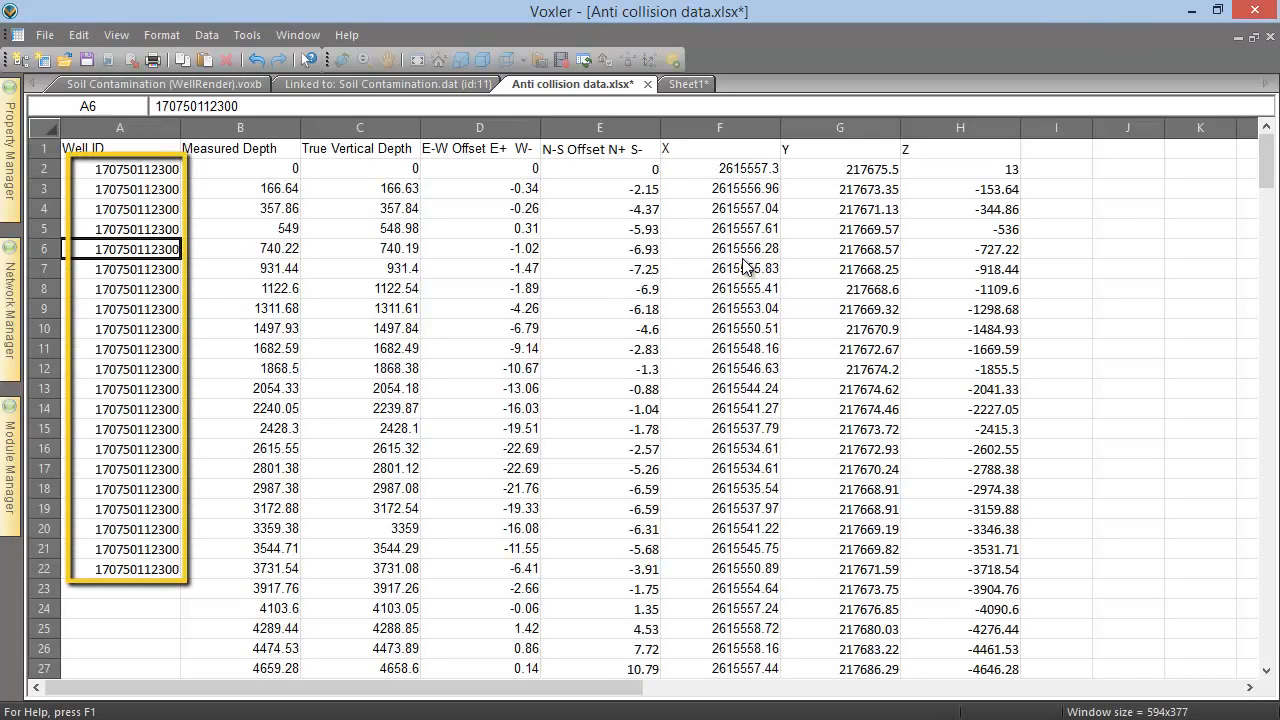
Step: Compute sample statistics for the Measured Depth column using all values, review them in a results window and close it
{"action": "left_click", "coordinate": [240, 128]}
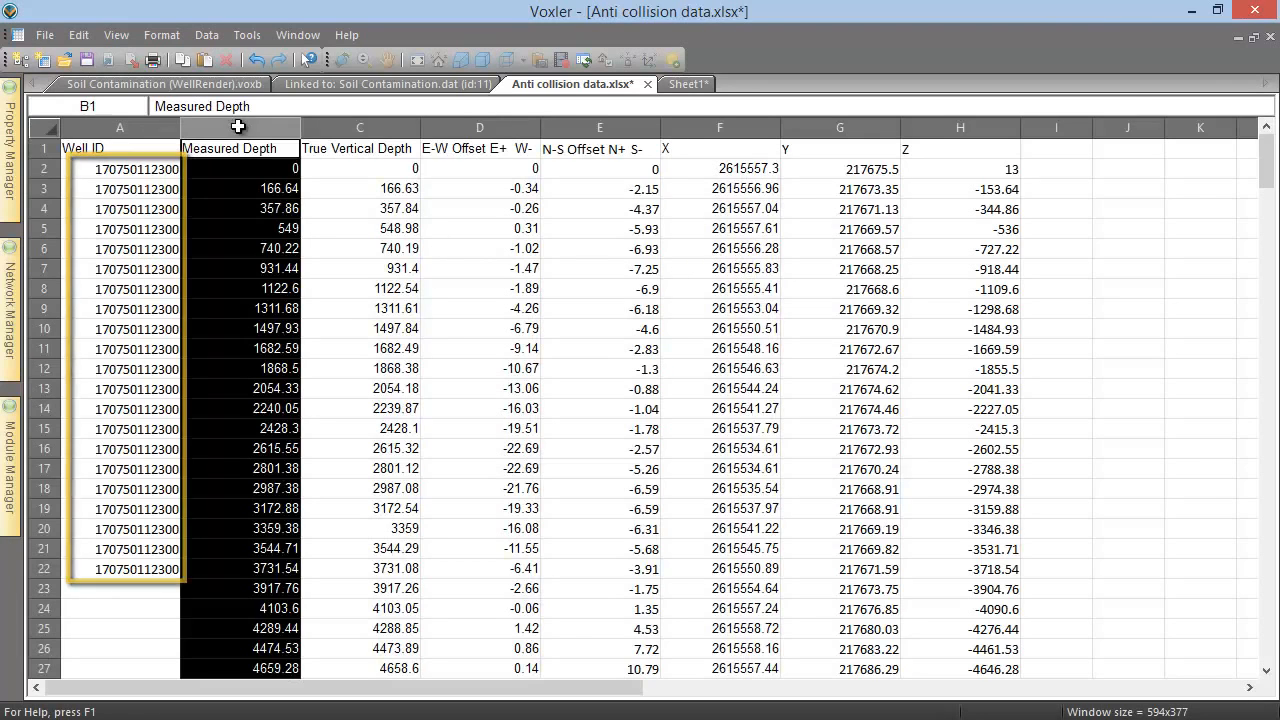
{"action": "left_click", "coordinate": [207, 35]}
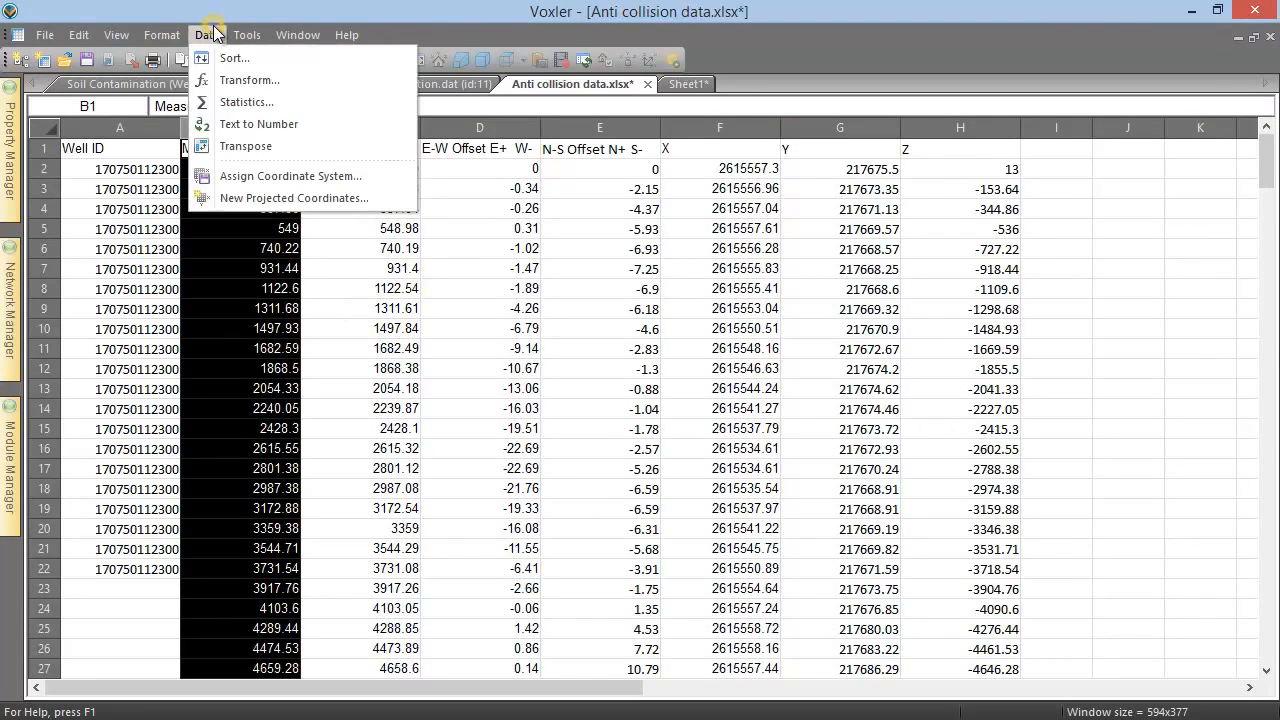
{"action": "left_click", "coordinate": [333, 107]}
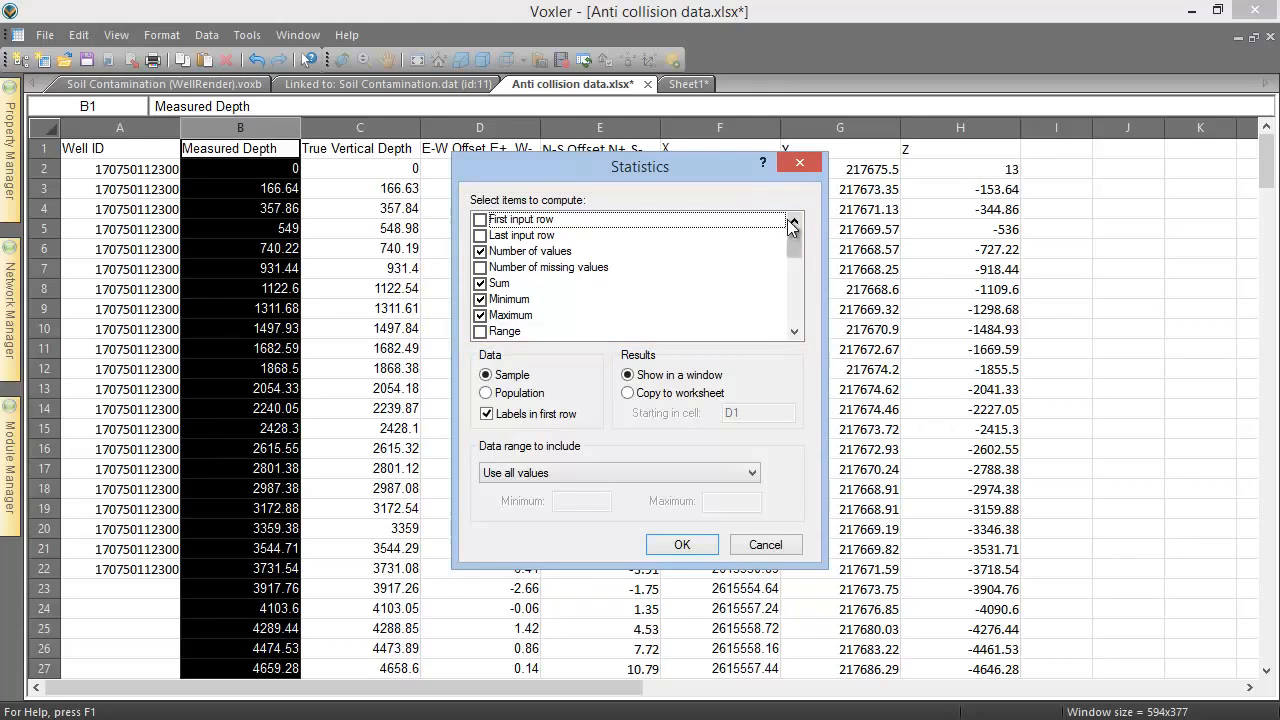
{"action": "left_click_drag", "start_coordinate": [794, 245], "coordinate": [784, 318]}
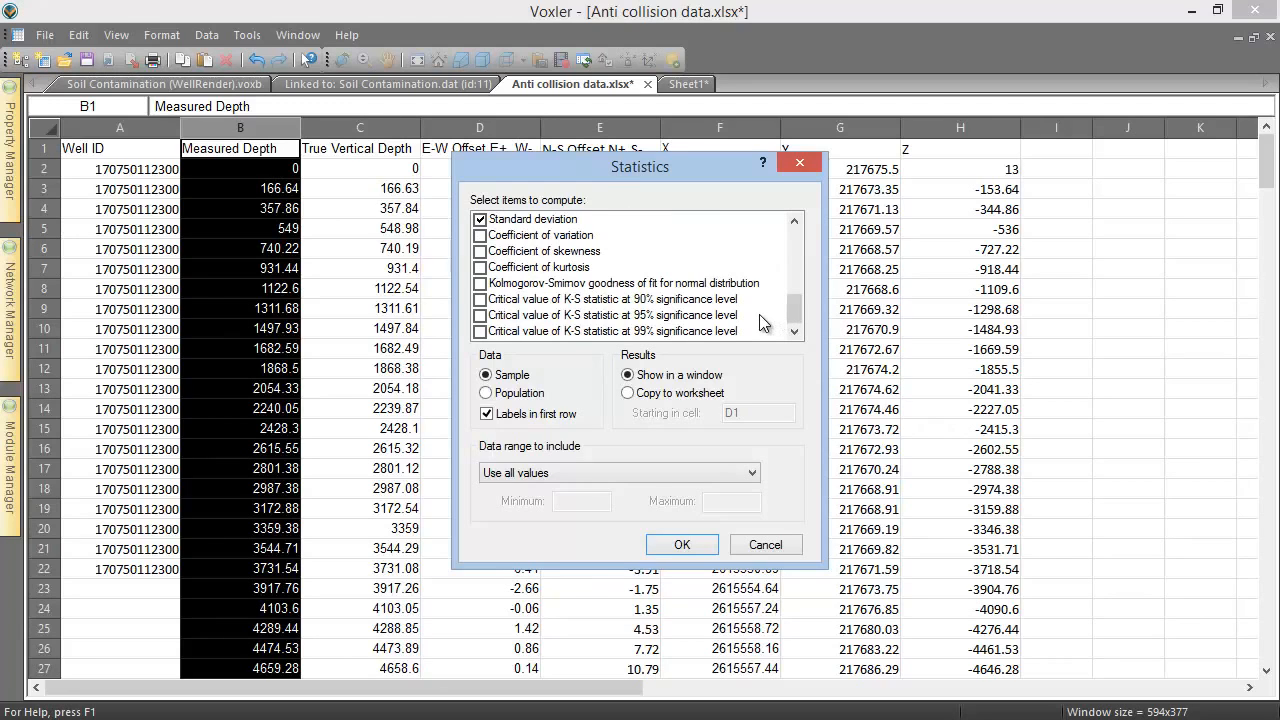
{"action": "left_click", "coordinate": [481, 236]}
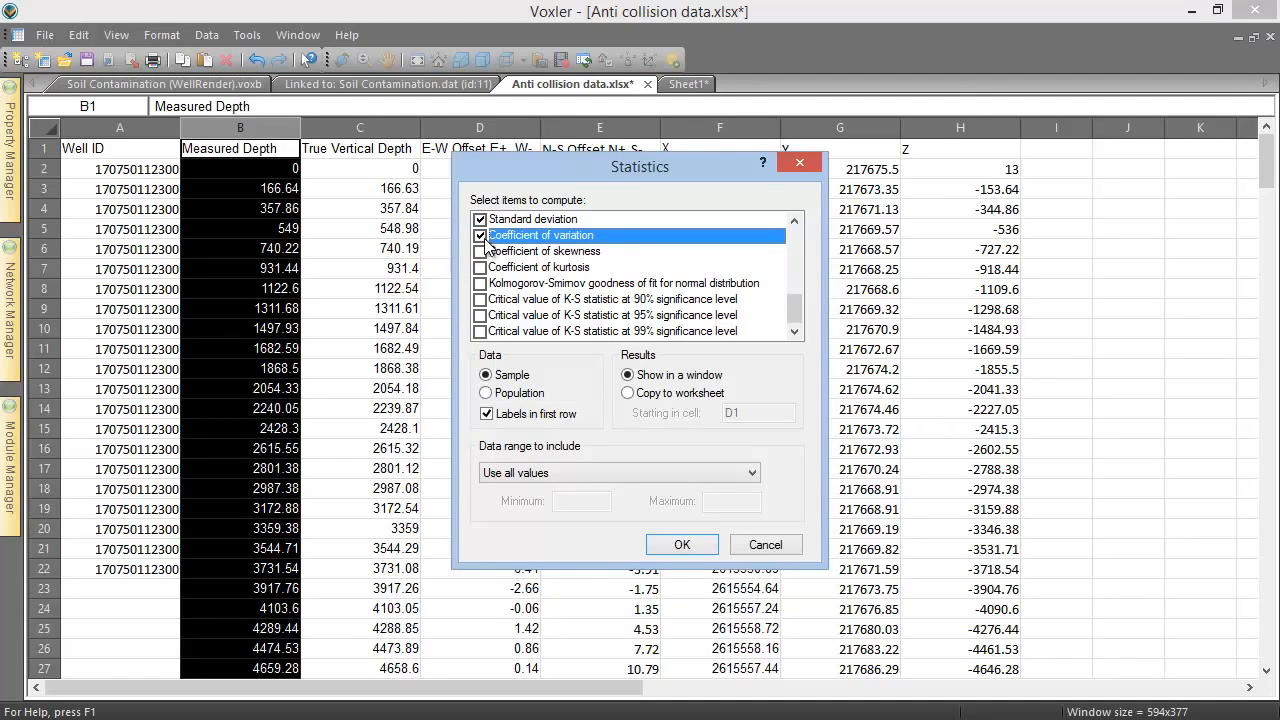
{"action": "left_click", "coordinate": [481, 236]}
{"action": "left_click", "coordinate": [752, 473]}
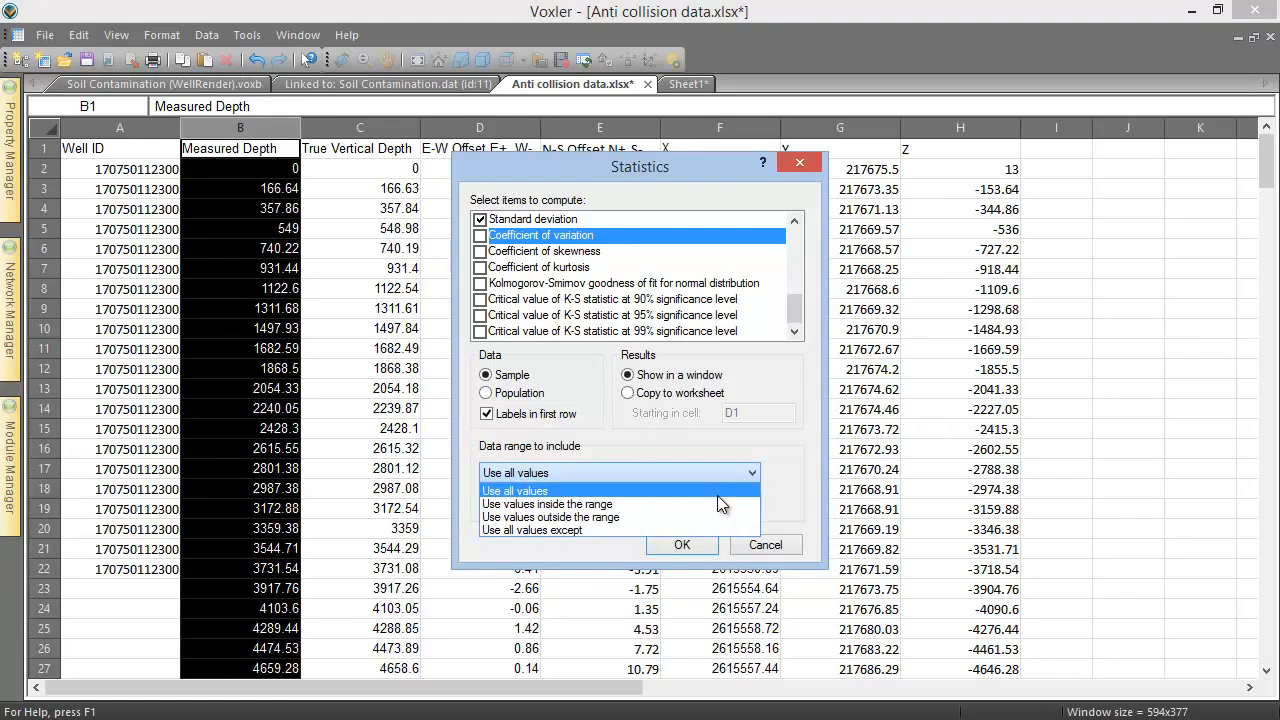
{"action": "left_click", "coordinate": [717, 491]}
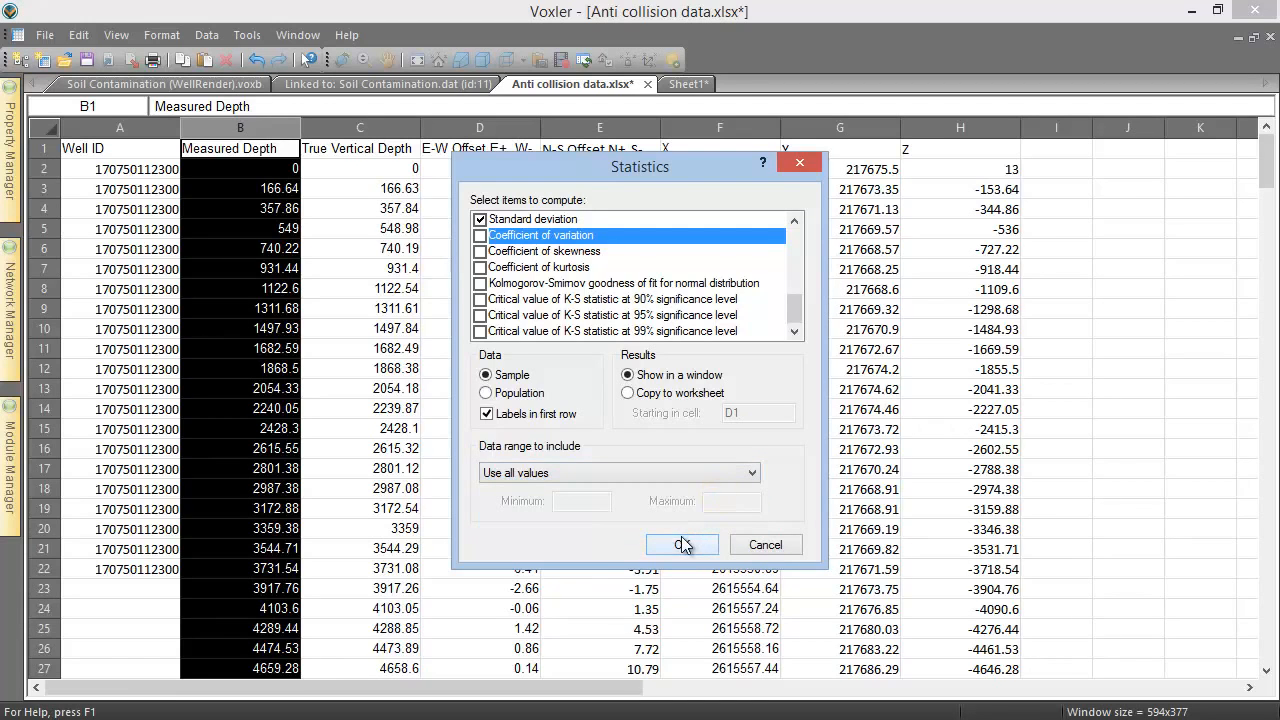
{"action": "left_click", "coordinate": [682, 545]}
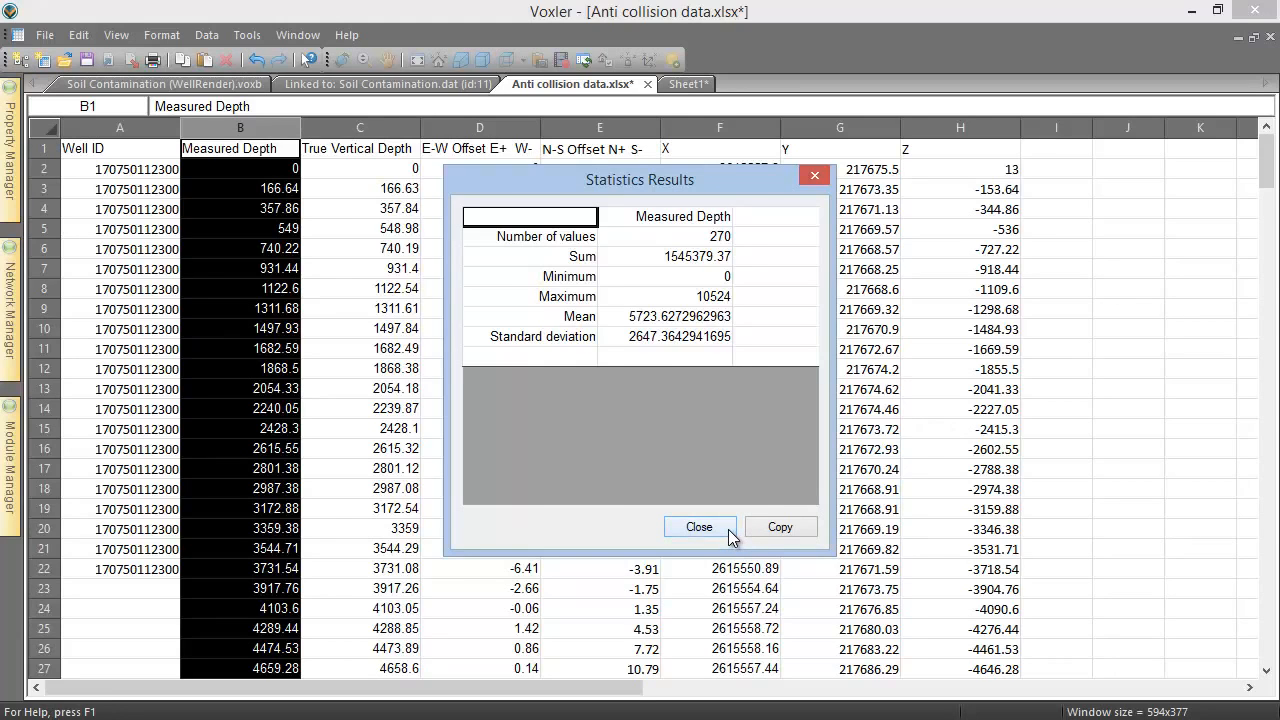
{"action": "left_click", "coordinate": [728, 529]}
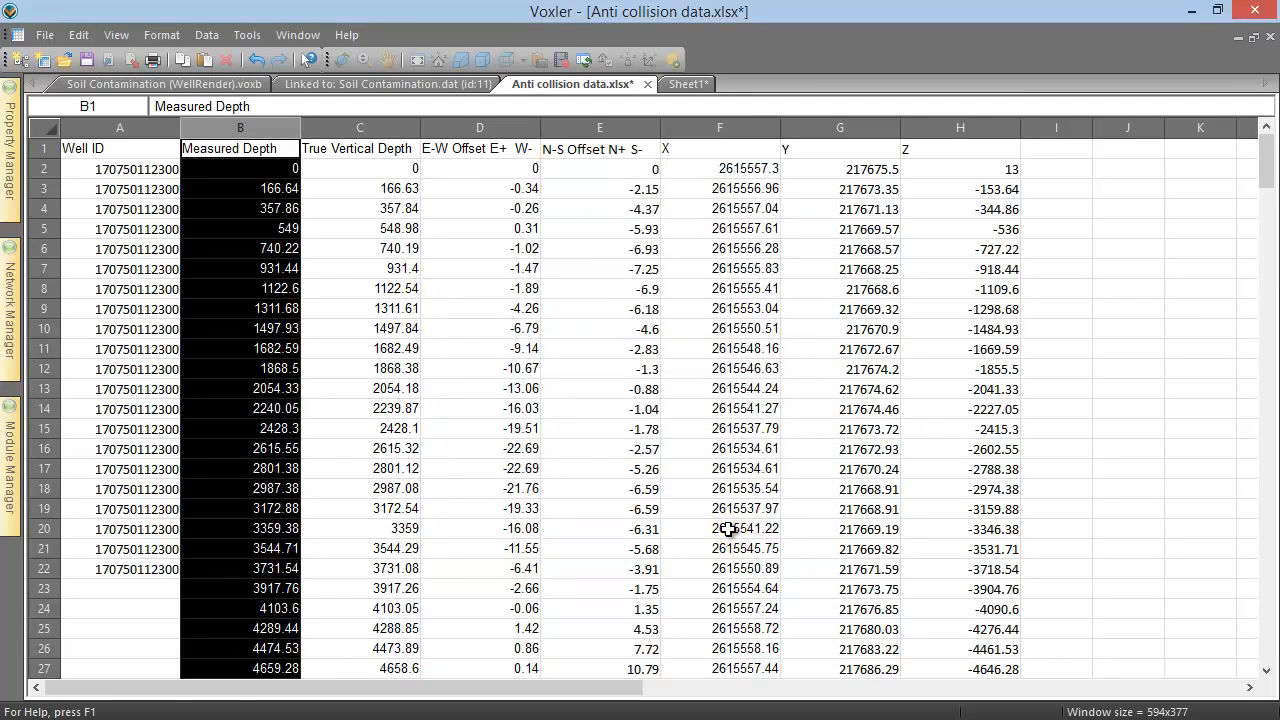
Step: Start New Projected Coordinates with Column F: X and Column G: Y as the source columns
{"action": "left_click", "coordinate": [207, 35]}
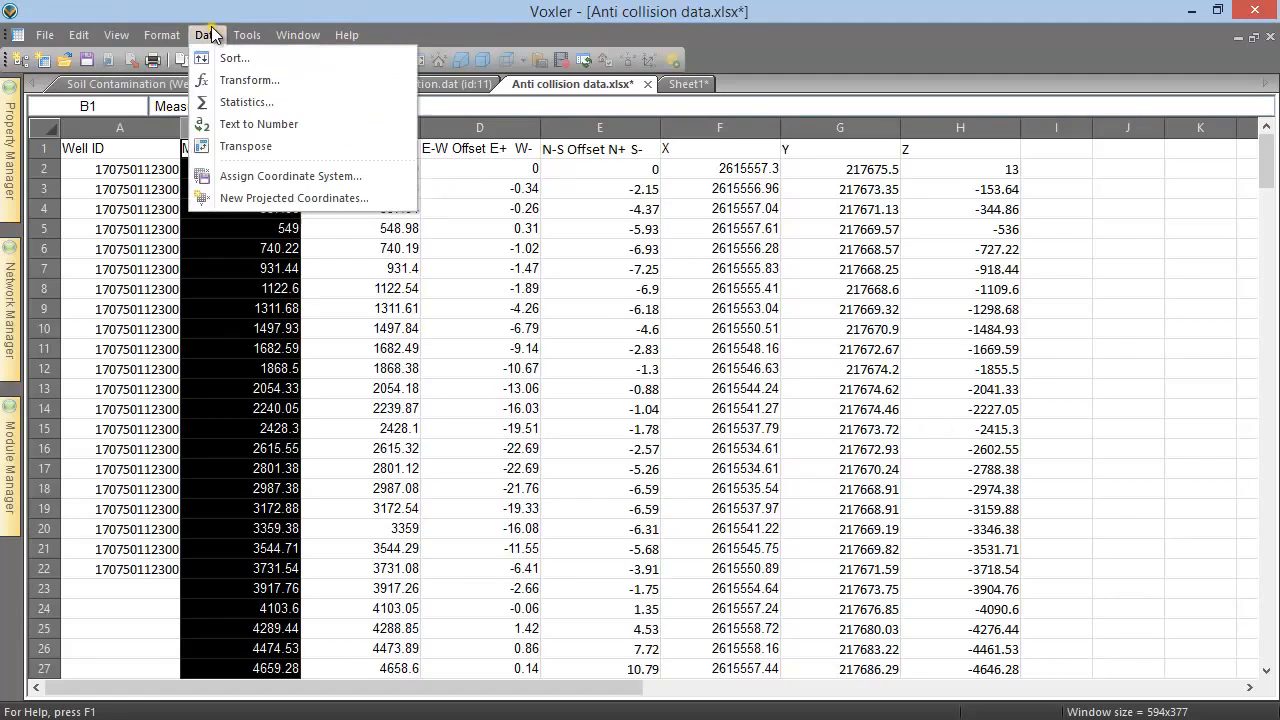
{"action": "left_click", "coordinate": [374, 198]}
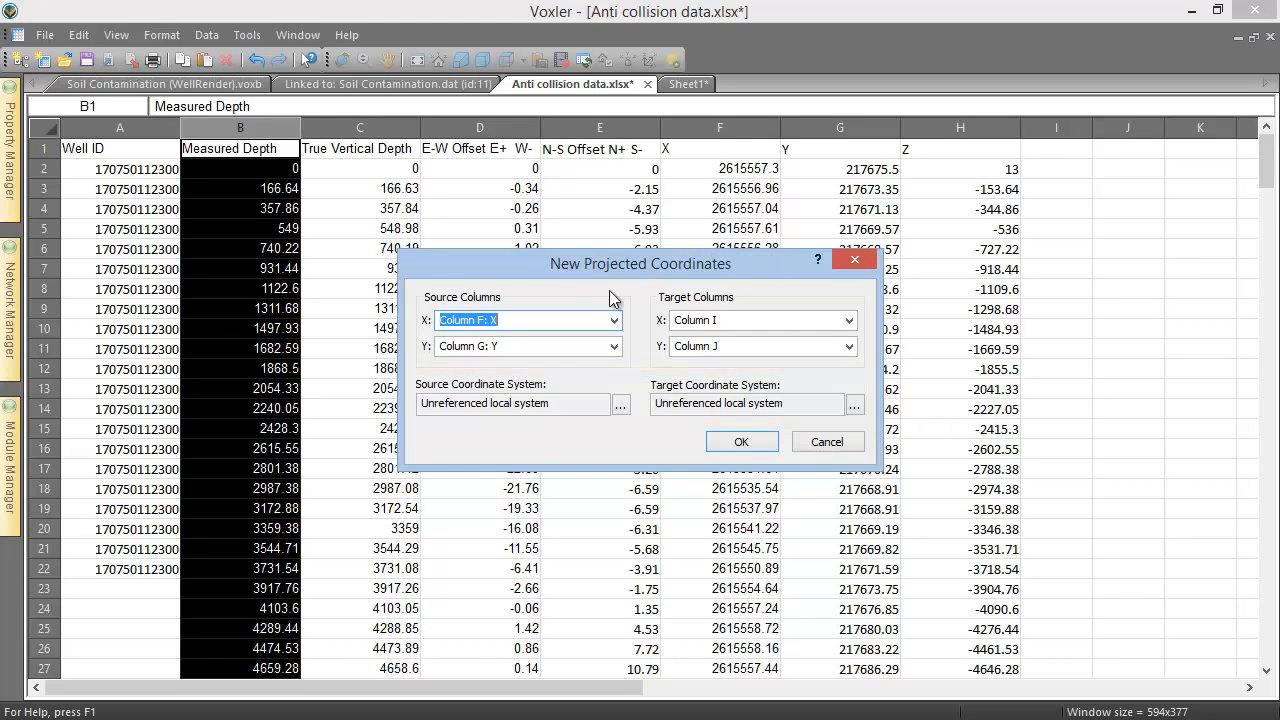
{"action": "left_click", "coordinate": [616, 321]}
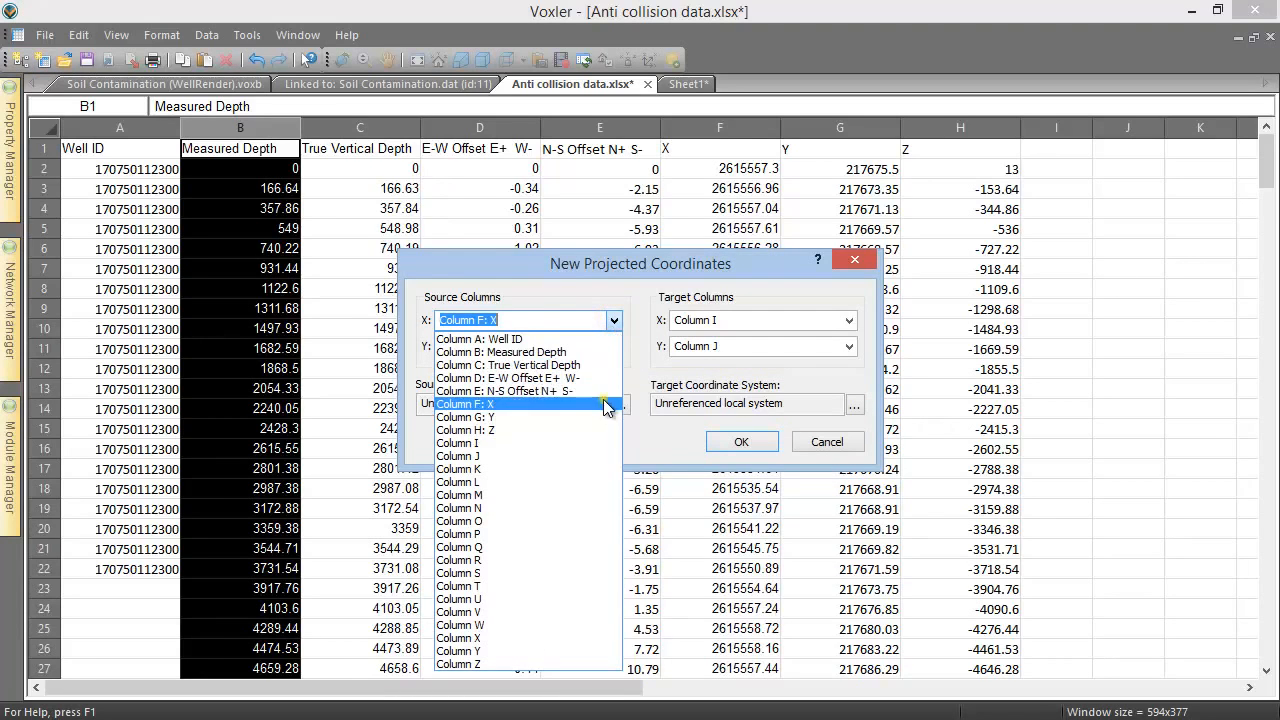
{"action": "left_click", "coordinate": [598, 401]}
{"action": "left_click", "coordinate": [614, 346]}
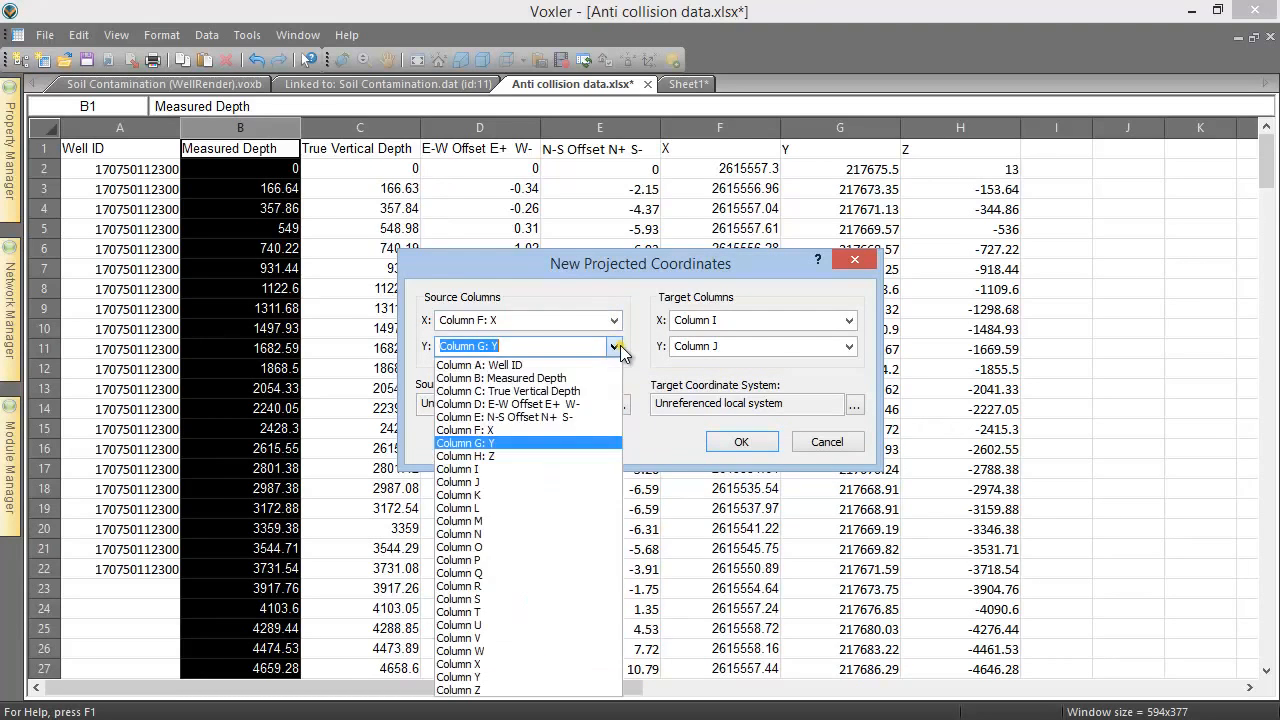
{"action": "left_click", "coordinate": [593, 441]}
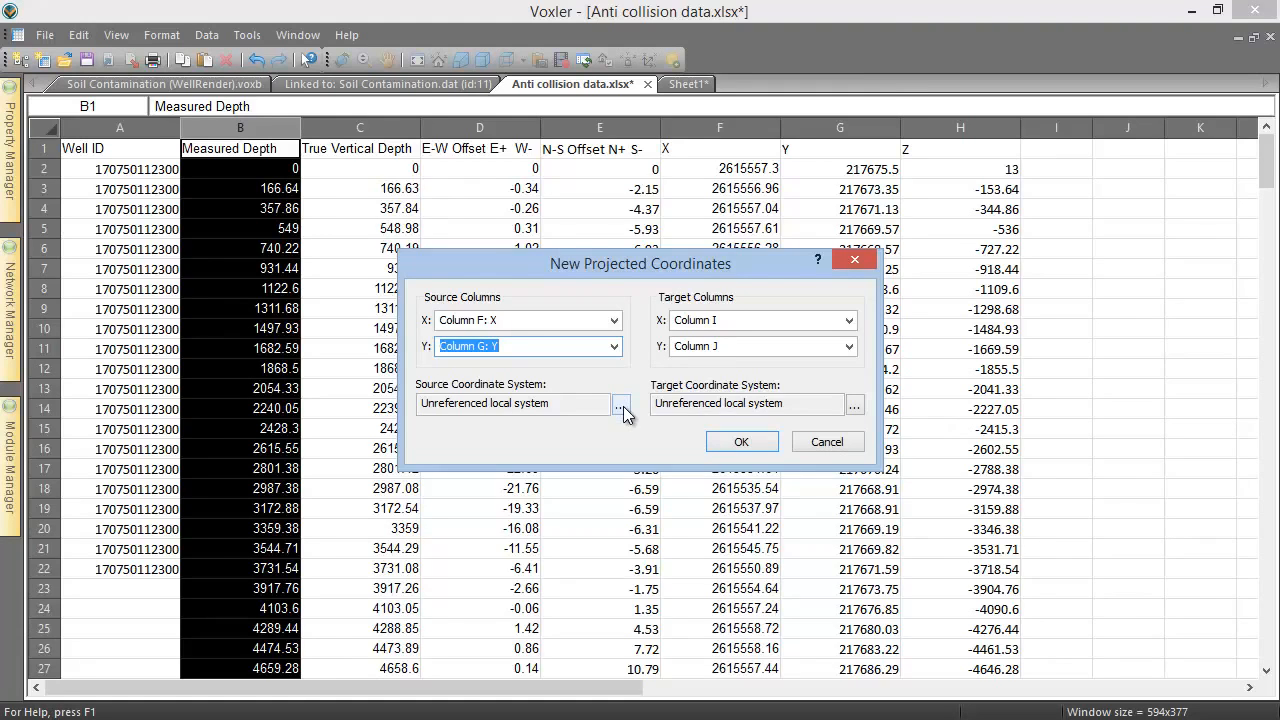
Step: Assign the predefined projected system North America NAD27 UTM zone 11N as the source coordinate system
{"action": "left_click", "coordinate": [622, 404]}
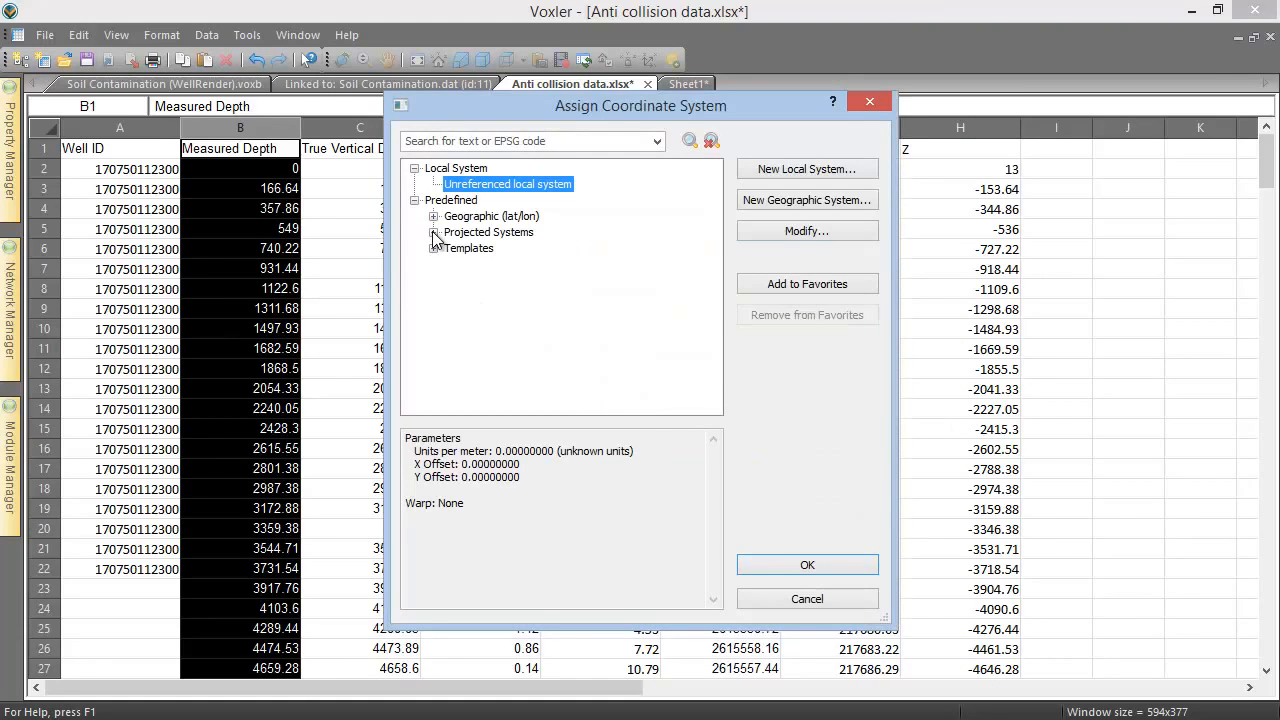
{"action": "left_click", "coordinate": [434, 232]}
{"action": "left_click", "coordinate": [454, 297]}
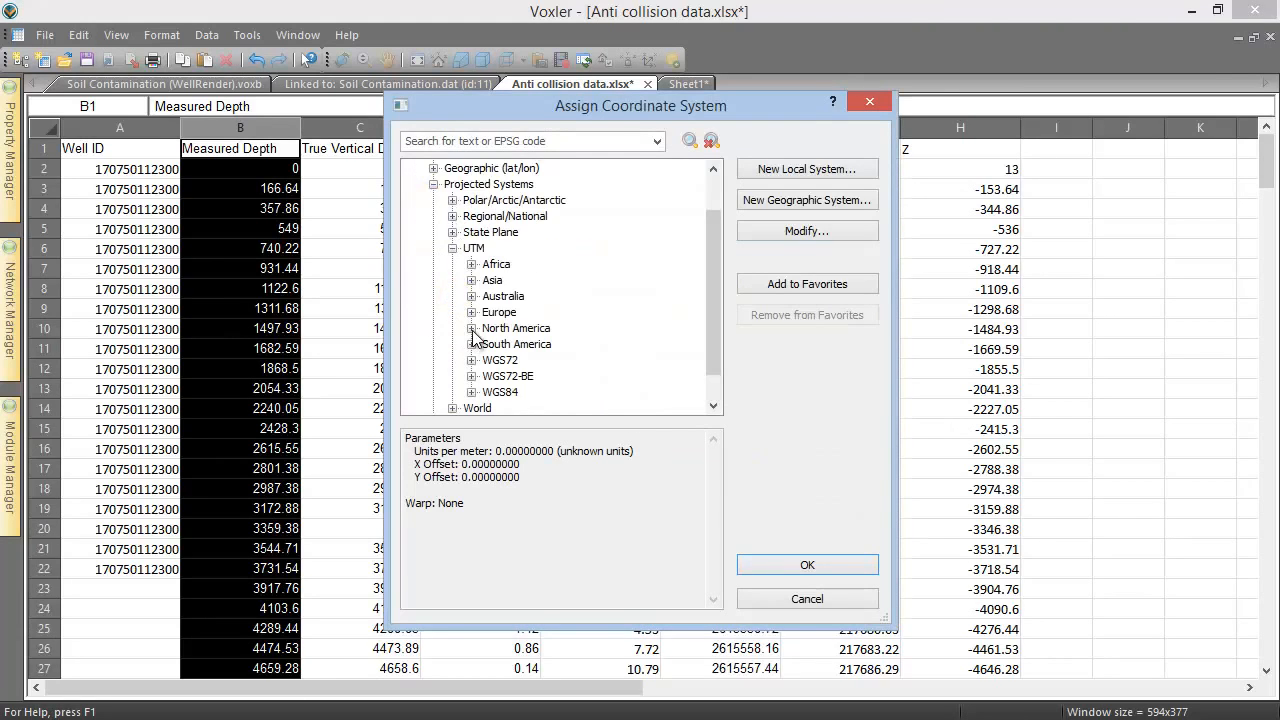
{"action": "left_click", "coordinate": [471, 328]}
{"action": "scroll", "coordinate": [509, 334], "scroll_direction": "down", "scroll_amount": 3}
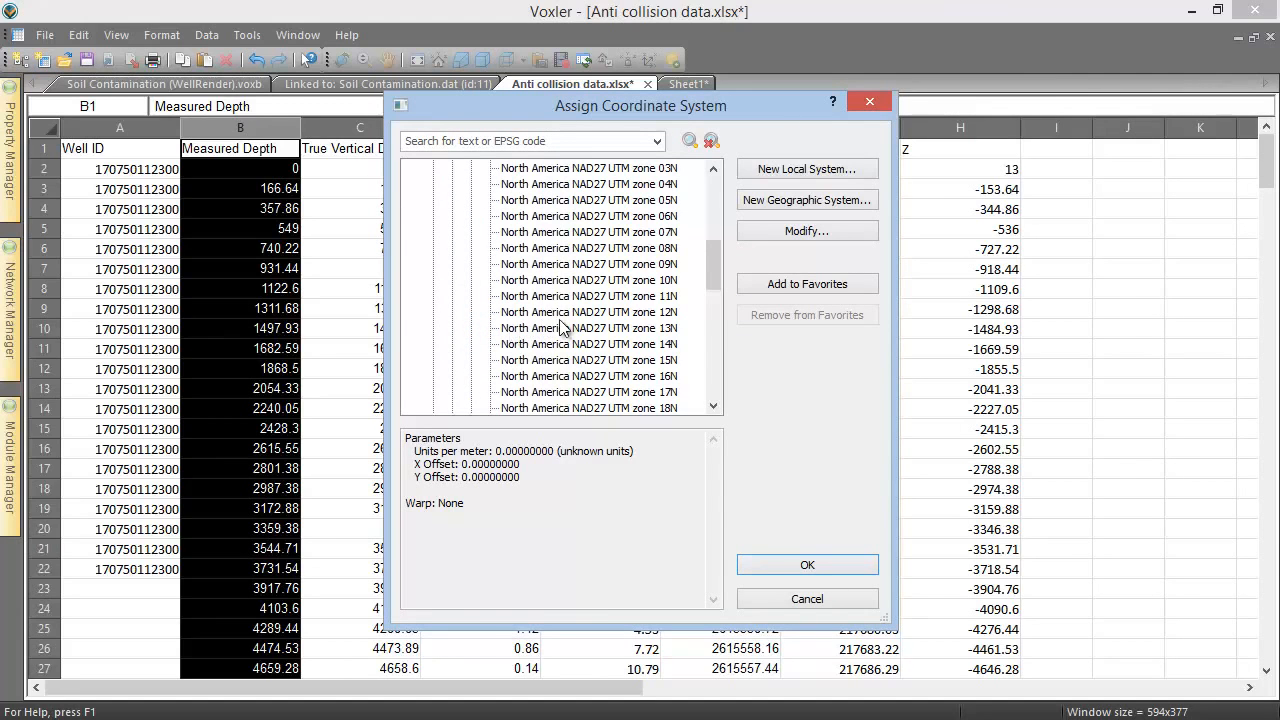
{"action": "left_click", "coordinate": [655, 296]}
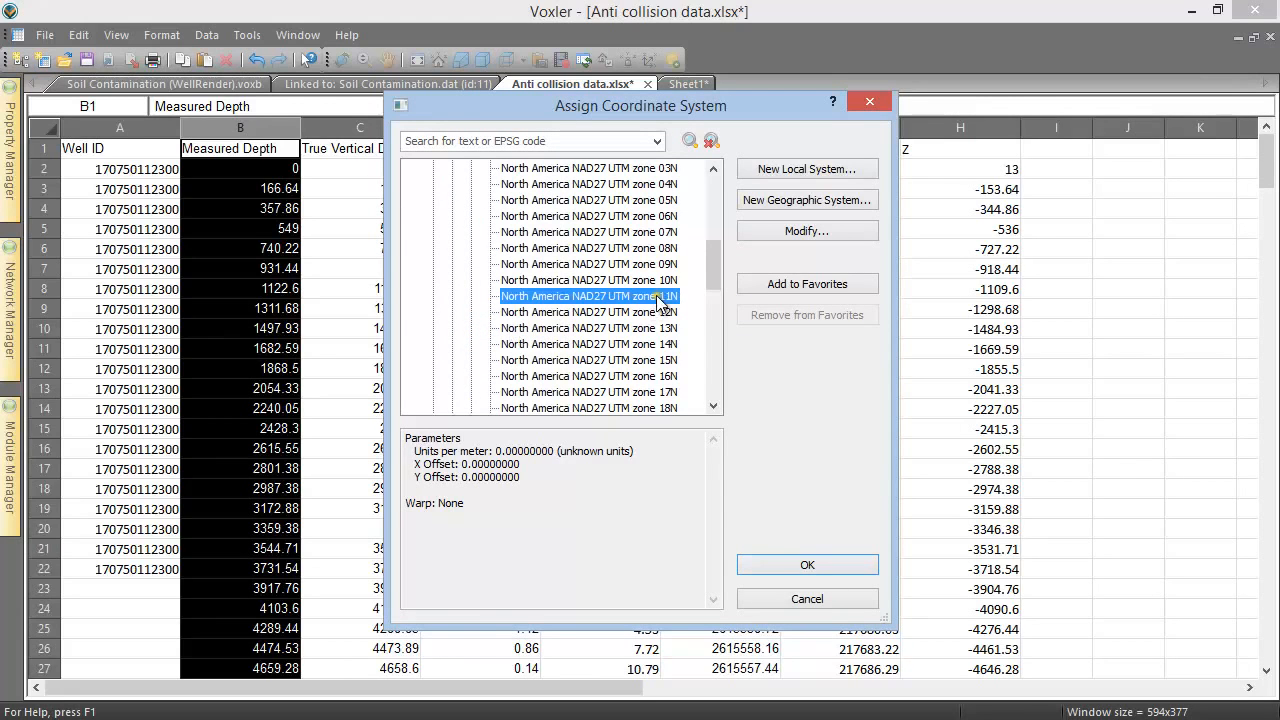
{"action": "left_click", "coordinate": [773, 566]}
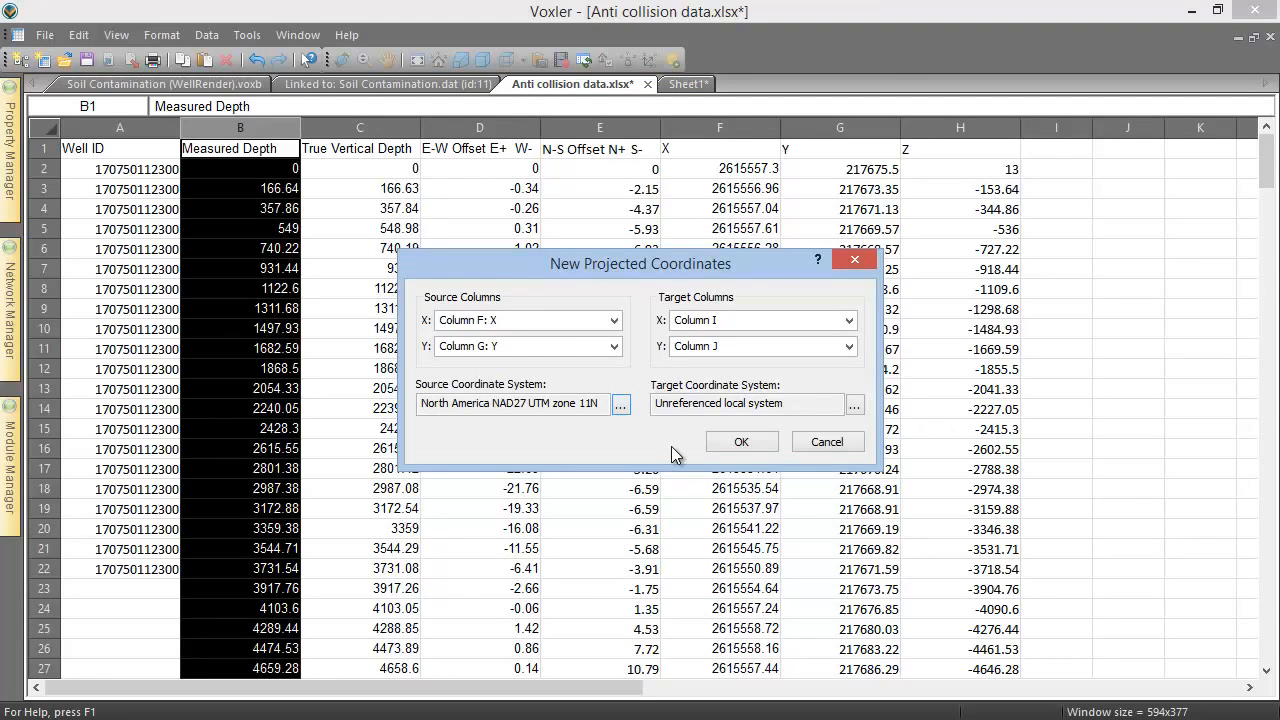
Step: Assign World Geodetic System 1984 as the target coordinate system and compute the projected coordinates into columns I and J
{"action": "left_click", "coordinate": [855, 410]}
{"action": "left_click", "coordinate": [592, 140]}
{"action": "type", "text": "World"}
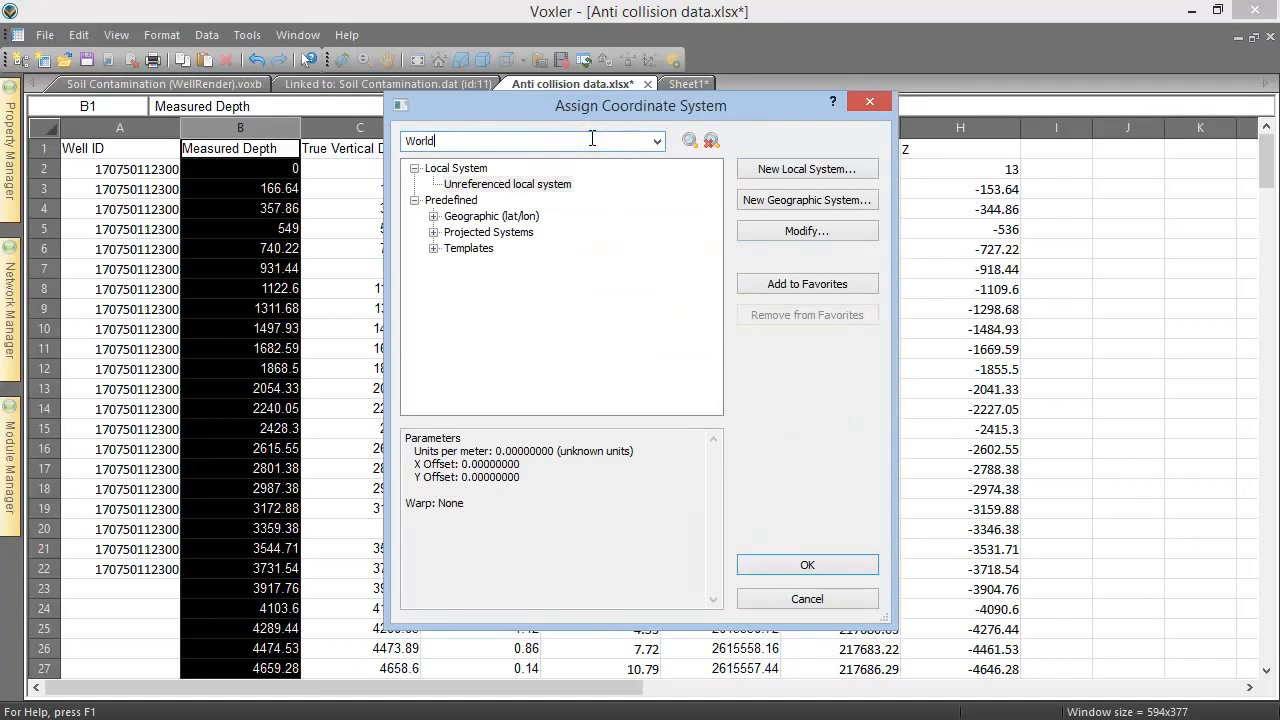
{"action": "type", "text": " Geodetic System 1984"}
{"action": "left_click", "coordinate": [696, 143]}
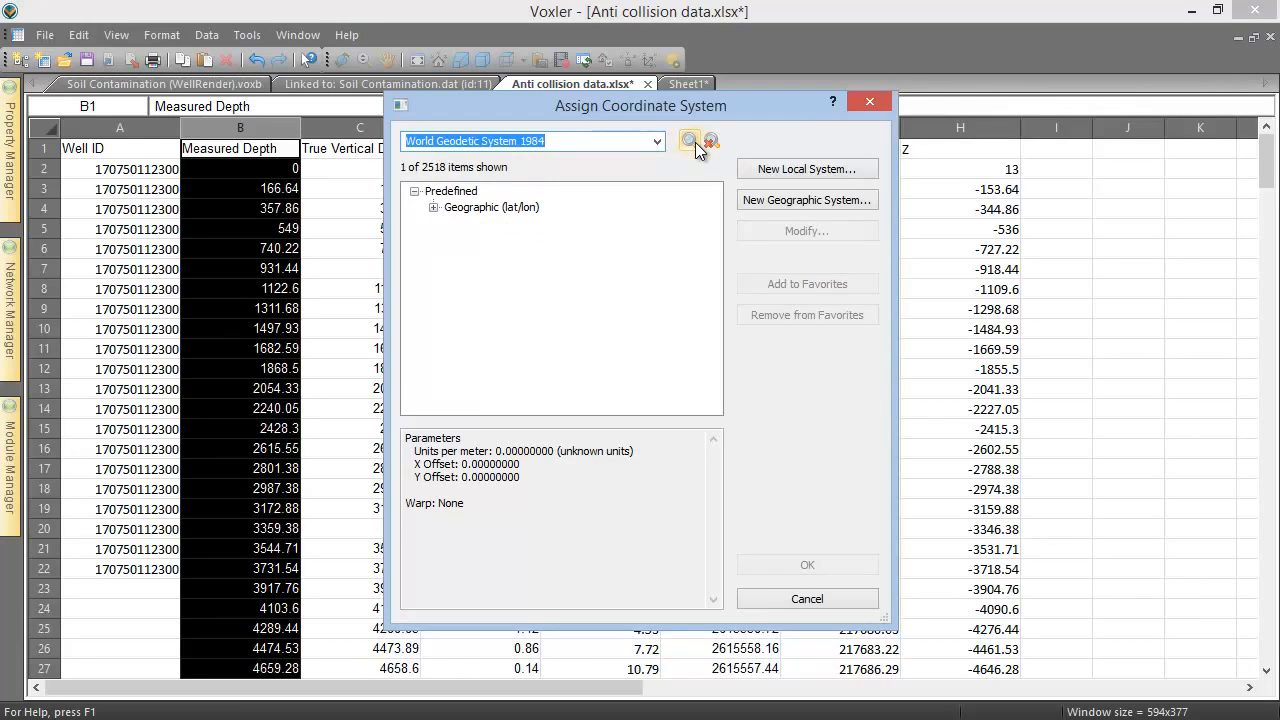
{"action": "left_click", "coordinate": [433, 207]}
{"action": "left_click", "coordinate": [470, 223]}
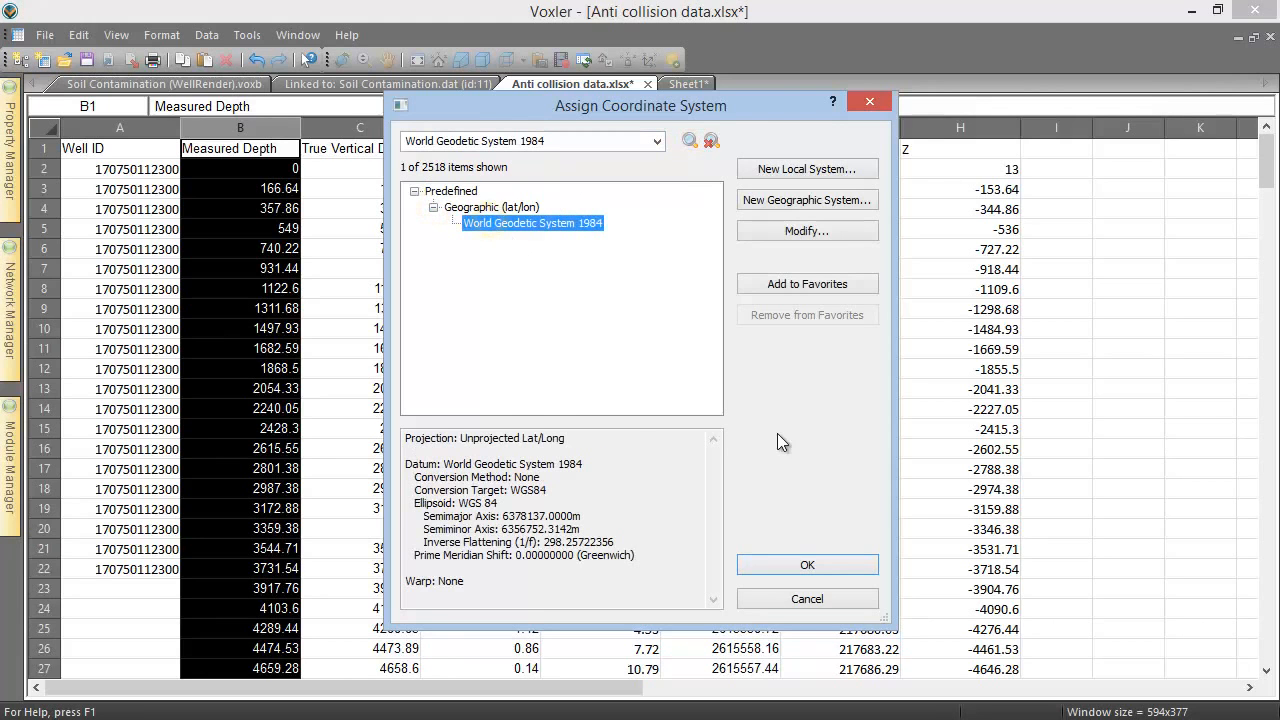
{"action": "left_click", "coordinate": [776, 565]}
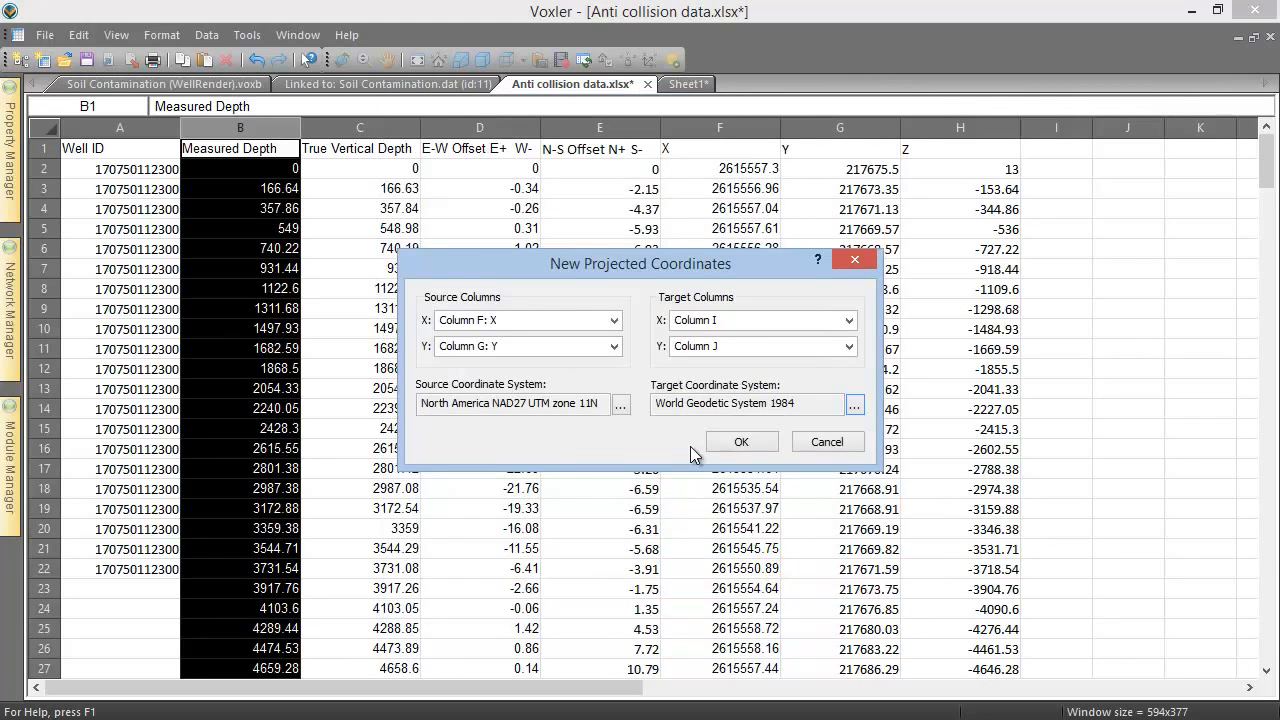
{"action": "left_click", "coordinate": [741, 442]}
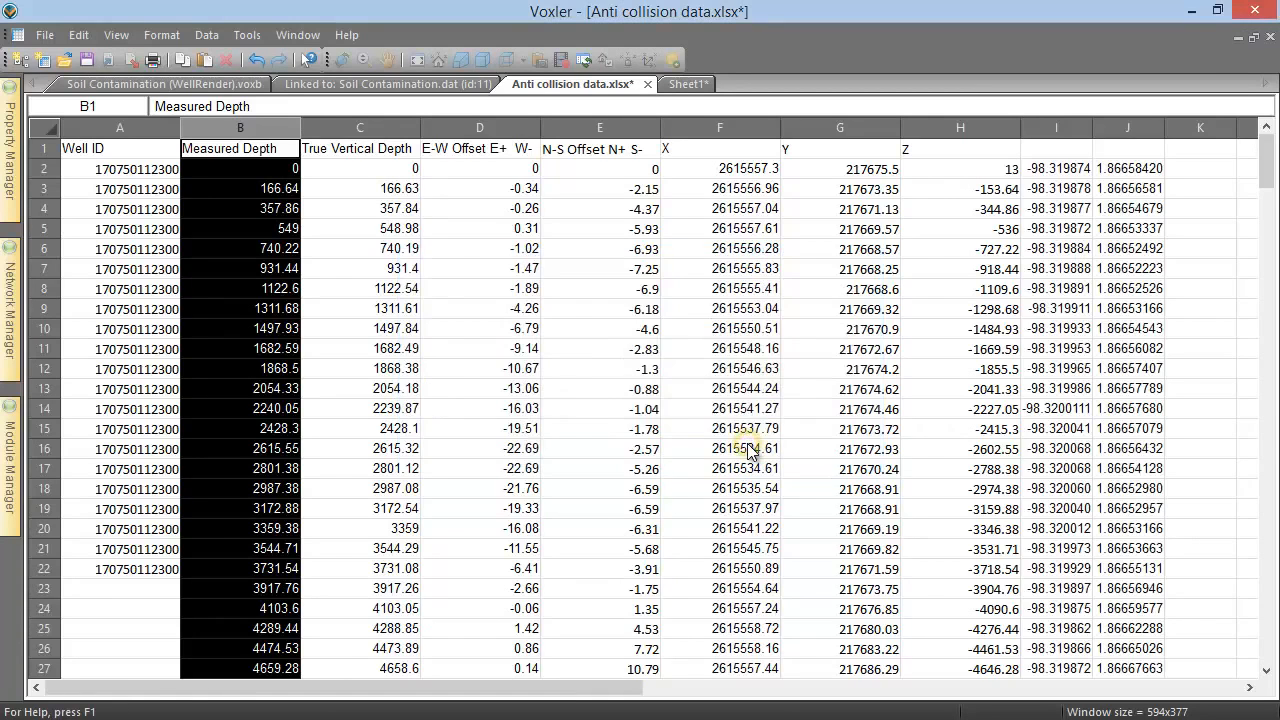
Step: Autofit the widths of columns H, I and J to their contents
{"action": "double_click", "coordinate": [1020, 128]}
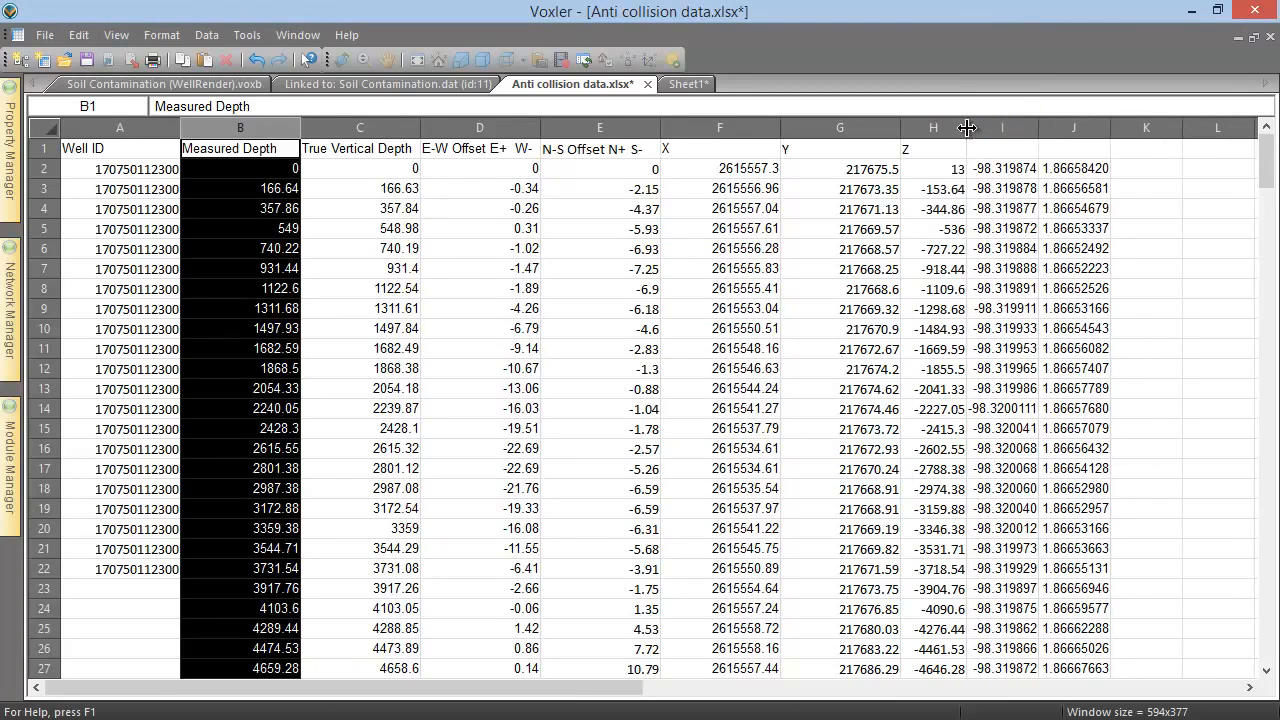
{"action": "double_click", "coordinate": [1038, 128]}
{"action": "double_click", "coordinate": [1152, 128]}
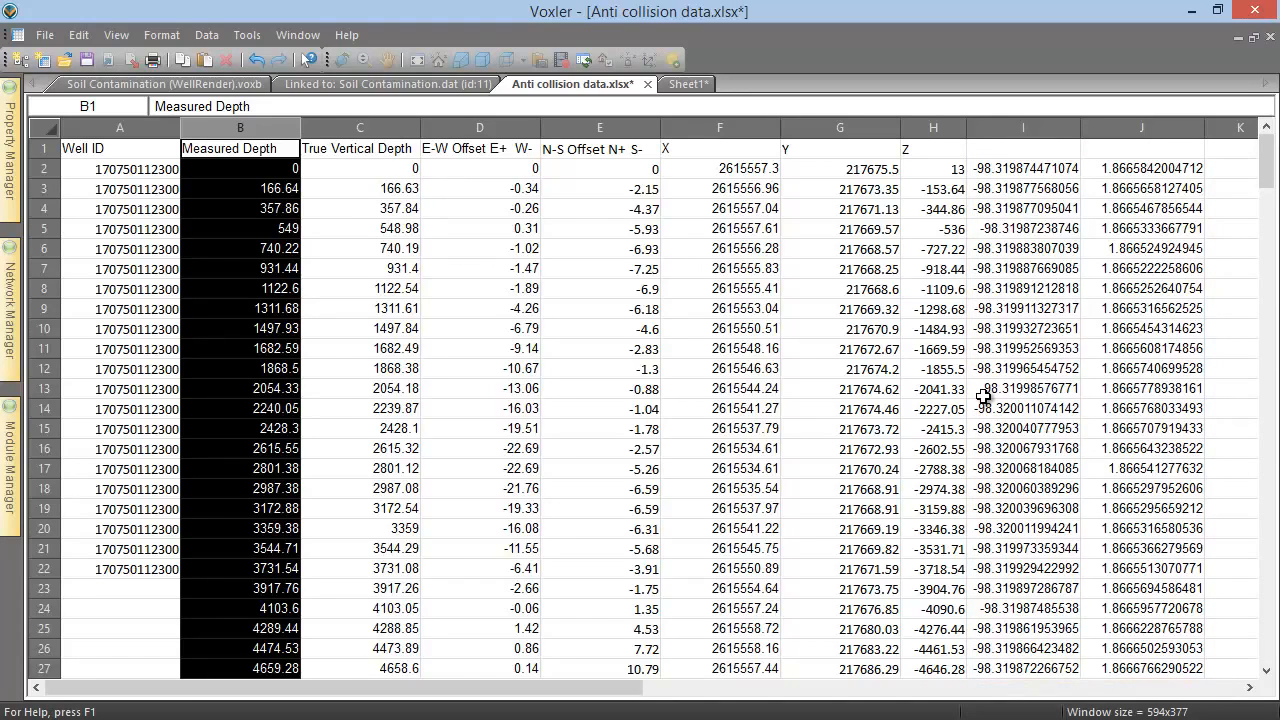
Step: Save the worksheet under the new name NewName as an Excel 2007 spreadsheet in the Samples folder
{"action": "left_click", "coordinate": [46, 35]}
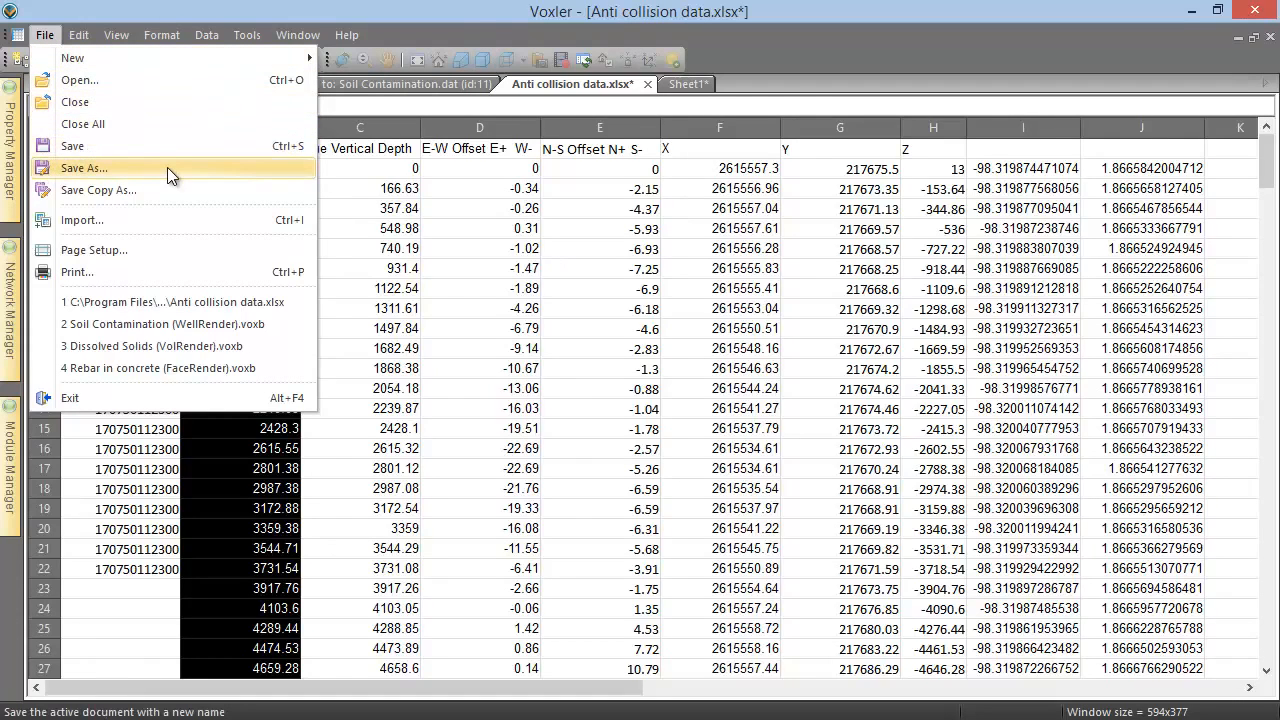
{"action": "left_click", "coordinate": [84, 168]}
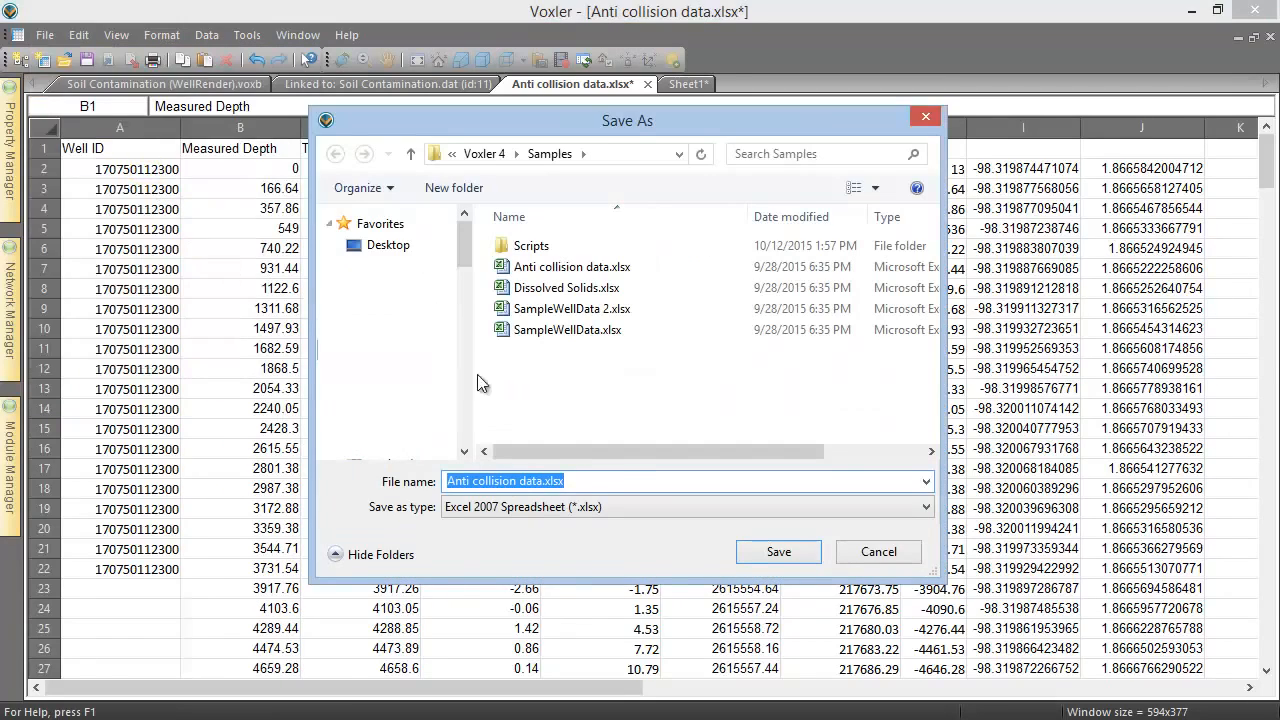
{"action": "key", "text": "BackSpace"}
{"action": "type", "text": "NewName"}
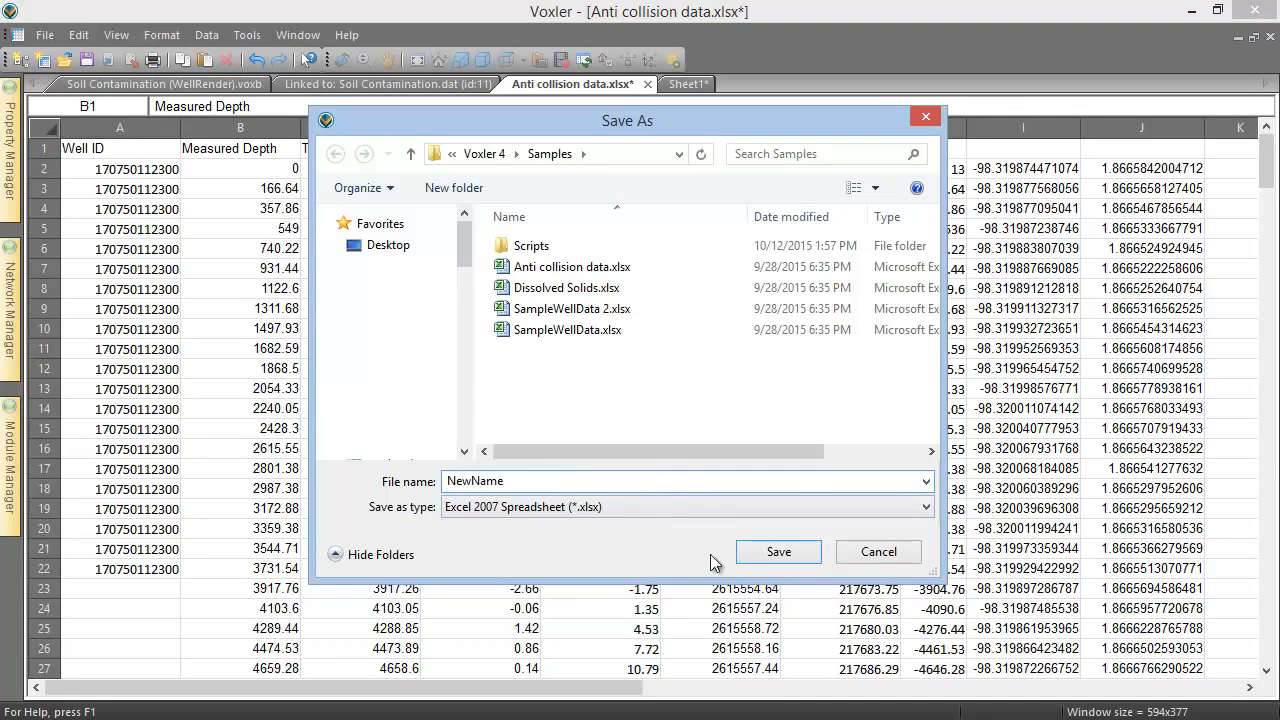
{"action": "left_click", "coordinate": [753, 556]}
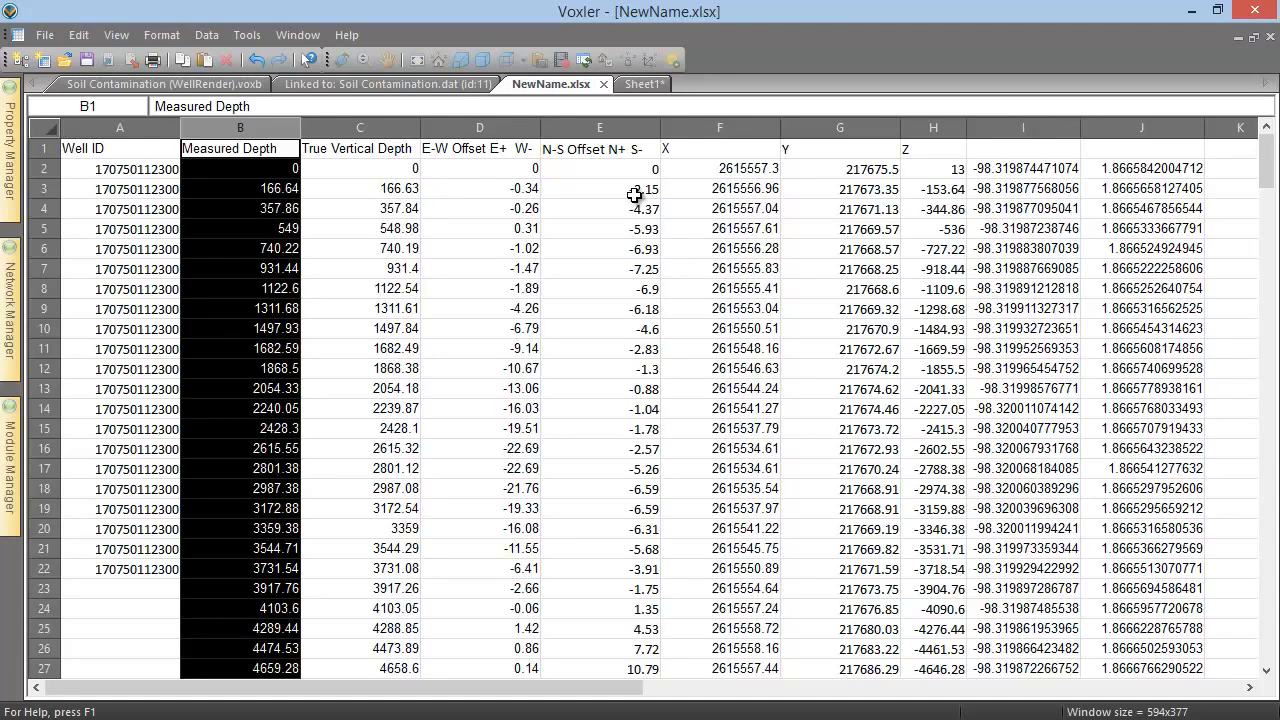
Step: Save a copy of the worksheet named Copy as an Excel 2007 spreadsheet in the Samples folder
{"action": "left_click", "coordinate": [44, 35]}
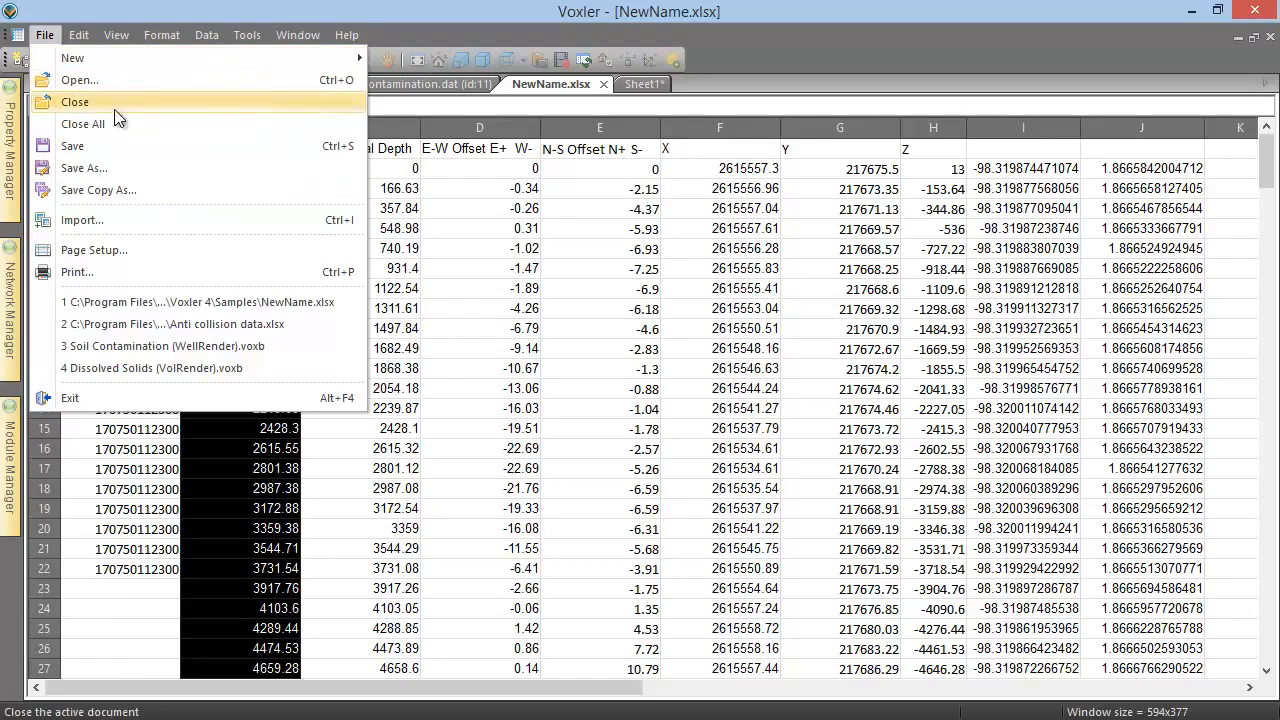
{"action": "left_click", "coordinate": [173, 190]}
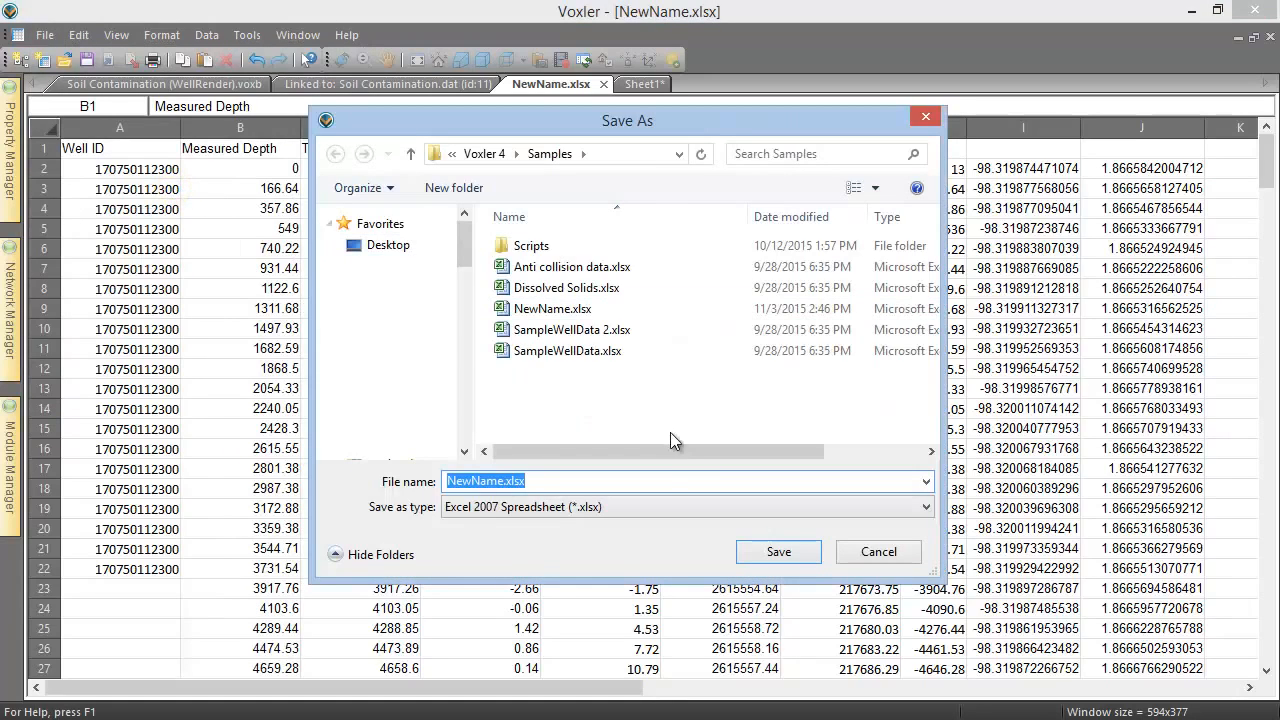
{"action": "type", "text": "Copy"}
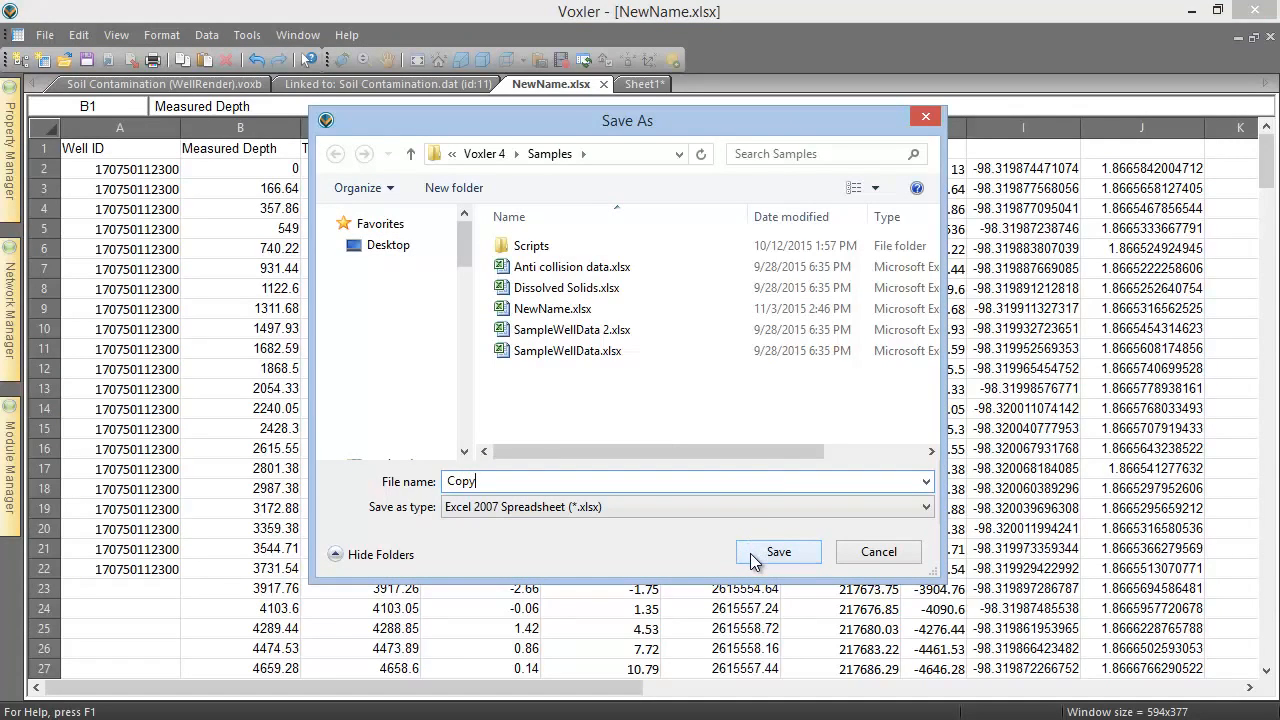
{"action": "left_click", "coordinate": [753, 558]}
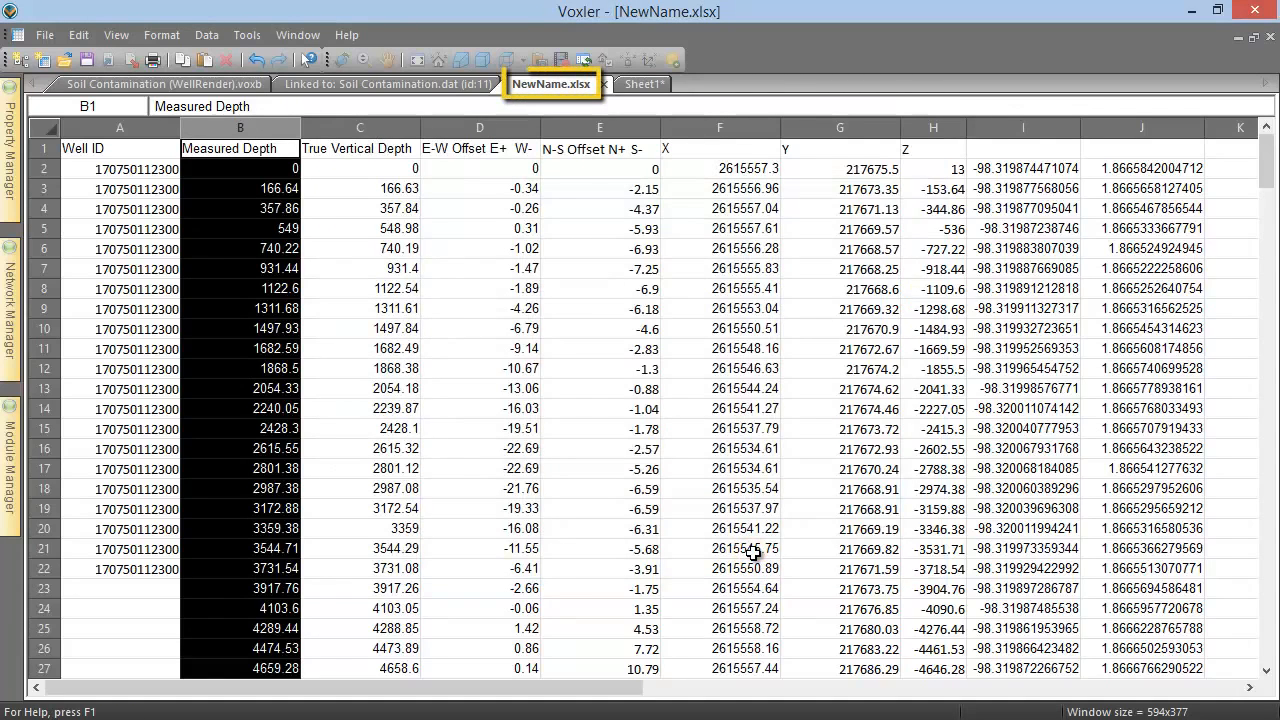